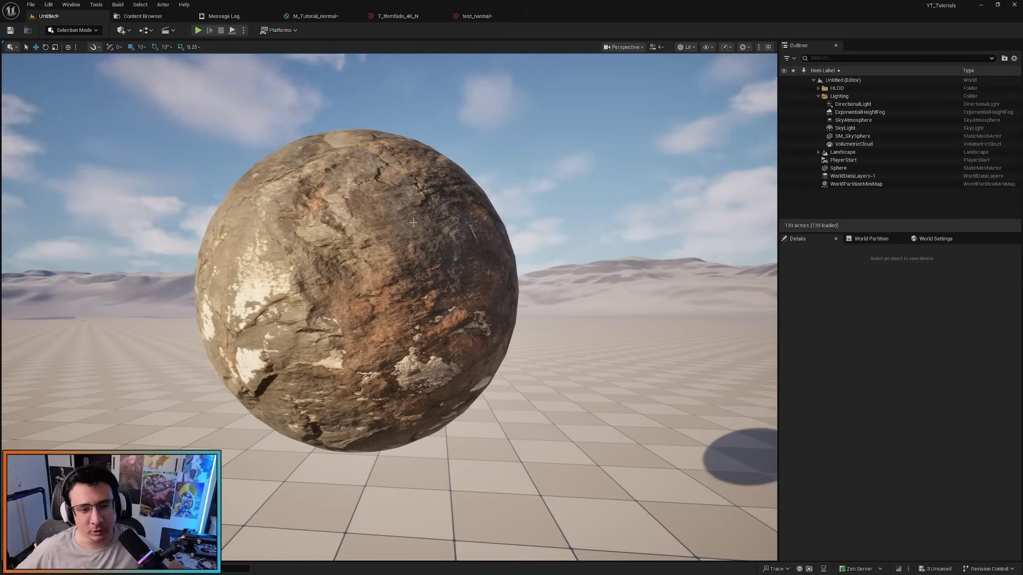
Disconnect the normal map from Normal in M_Tutorial_normal and view the flattened sphere in the level.
{"action": "mouse_move", "coordinate": [370, 275]}
{"action": "left_mouse_down", "text": "alt"}
{"action": "mouse_move", "coordinate": [416, 269]}
{"action": "mouse_move", "coordinate": [375, 272]}
{"action": "left_mouse_up", "text": "alt"}
{"action": "left_click", "coordinate": [341, 15]}
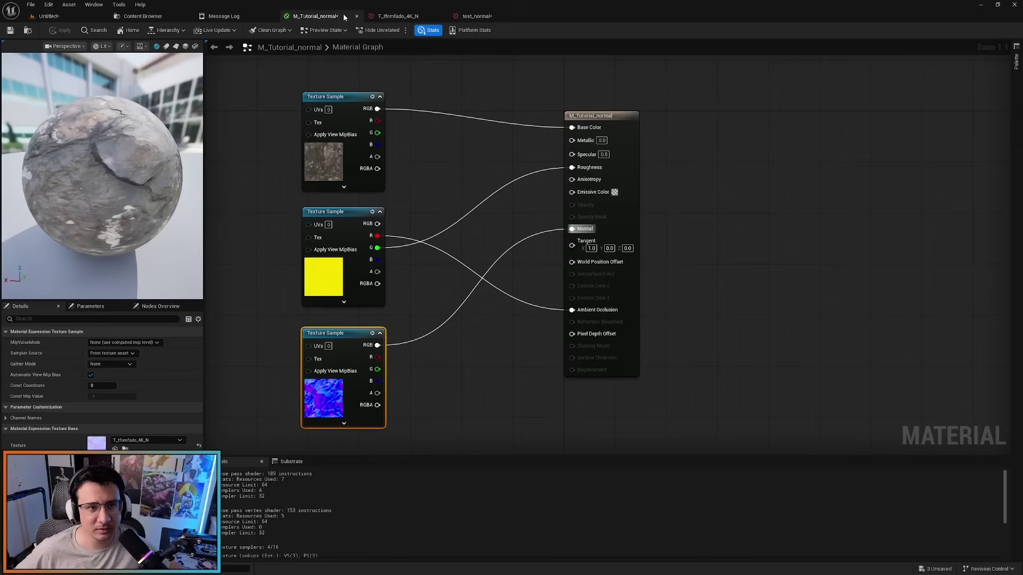
{"action": "left_click", "coordinate": [363, 324], "text": "alt"}
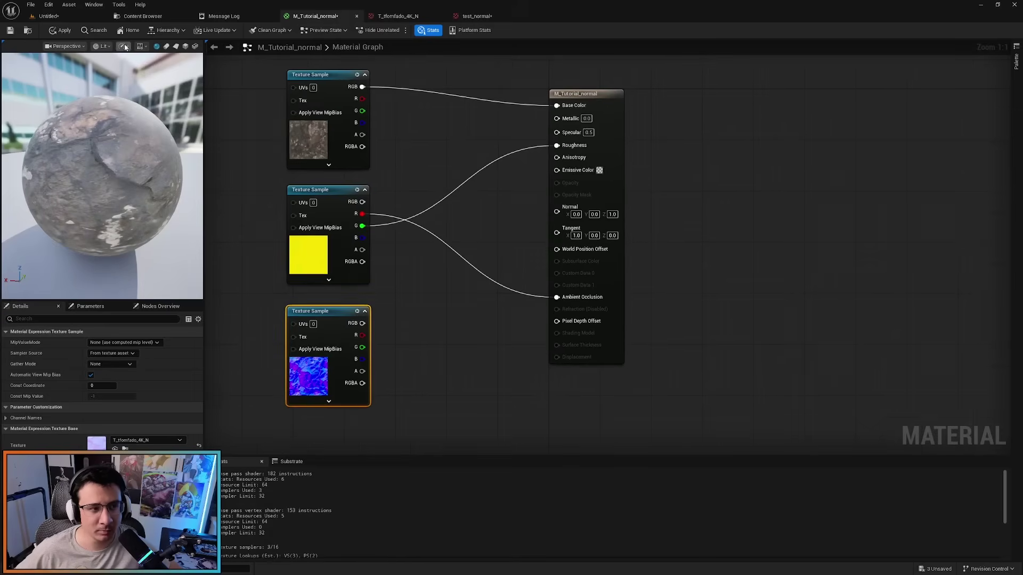
{"action": "left_click", "coordinate": [78, 16]}
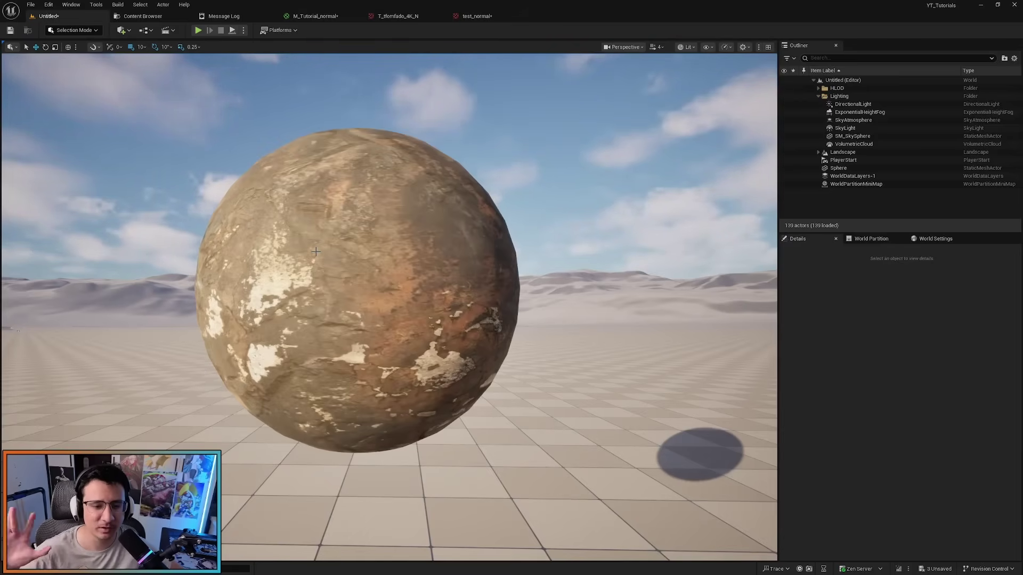
{"action": "right_click_drag", "start_coordinate": [345, 286], "coordinate": [345, 286]}
Reconnect the normal map's RGB to Normal and apply the material.
{"action": "left_click", "coordinate": [315, 17]}
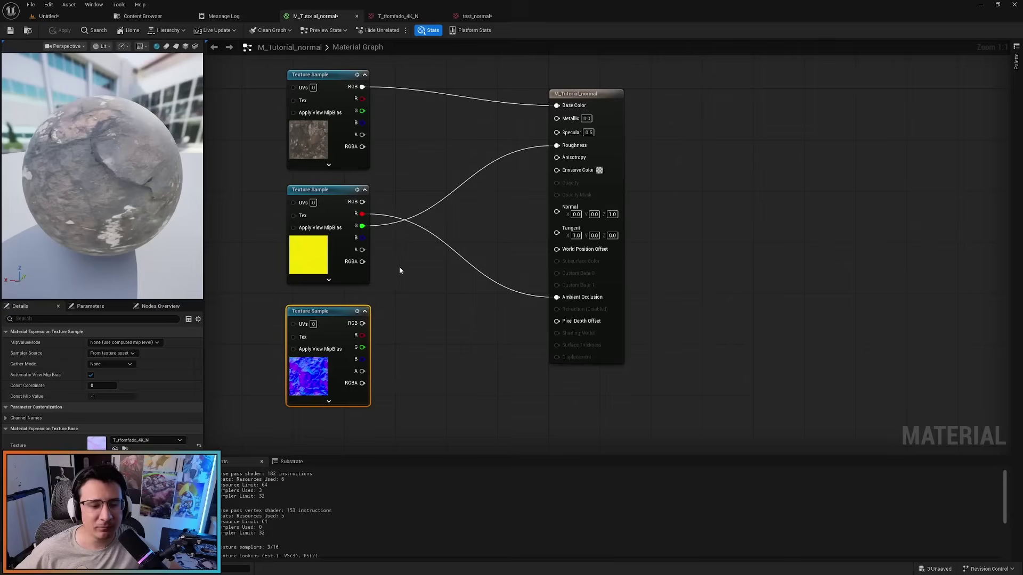
{"action": "left_click_drag", "start_coordinate": [363, 323], "coordinate": [557, 212]}
{"action": "left_click", "coordinate": [63, 31]}
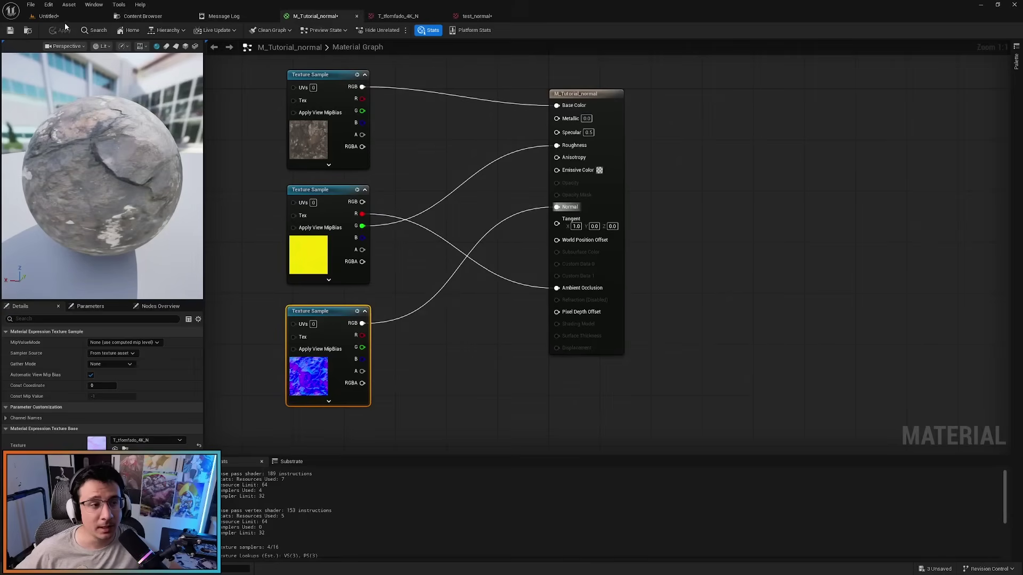
{"action": "left_click", "coordinate": [64, 17]}
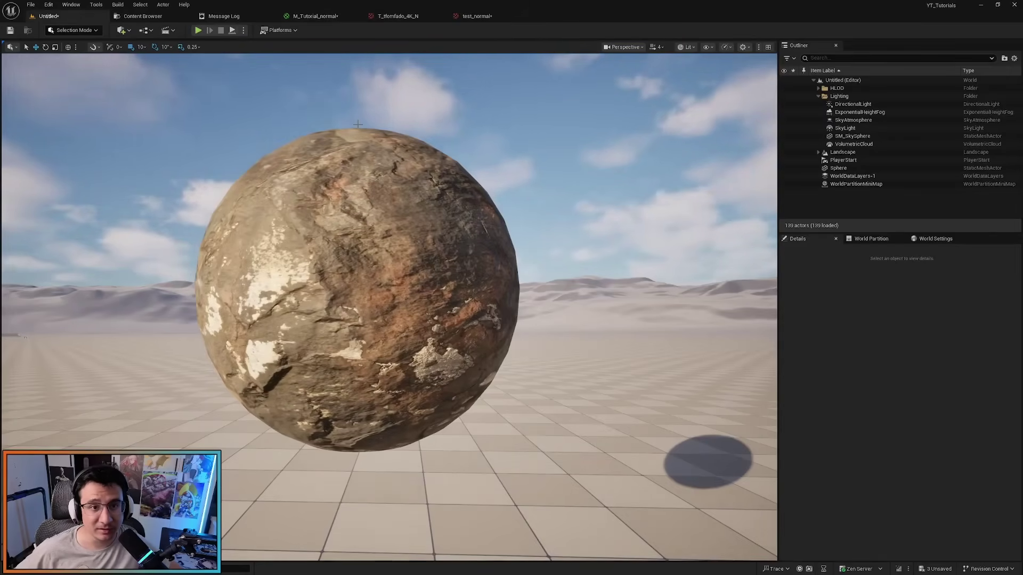
Open the test_normal texture in the texture editor.
{"action": "left_click", "coordinate": [476, 16]}
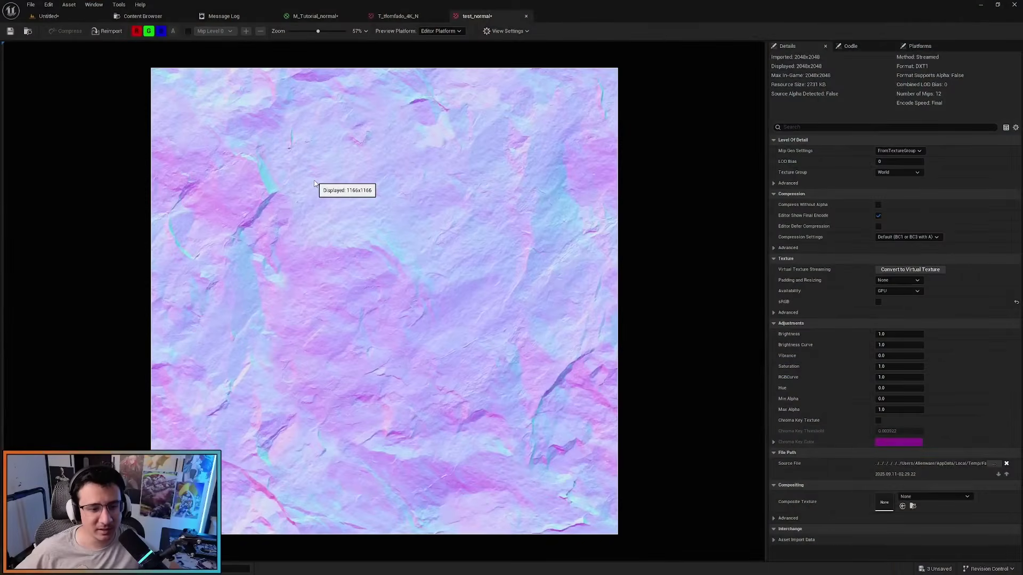
Cycle the R, G and B channel toggles, ending with only the red channel displayed.
{"action": "left_click", "coordinate": [149, 31]}
{"action": "left_click", "coordinate": [161, 30]}
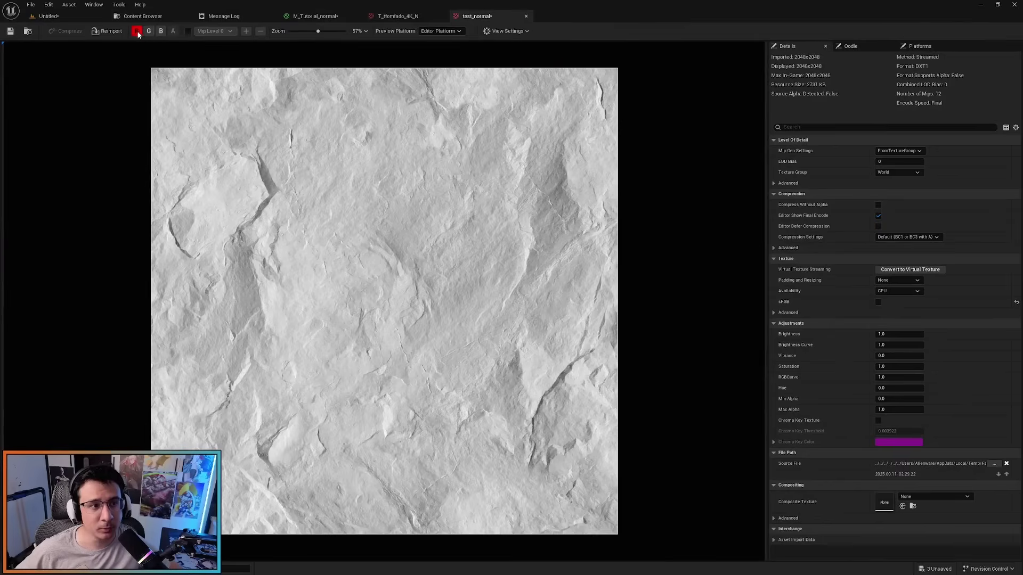
{"action": "left_click", "coordinate": [136, 31]}
{"action": "left_click", "coordinate": [138, 31]}
{"action": "left_click", "coordinate": [150, 31]}
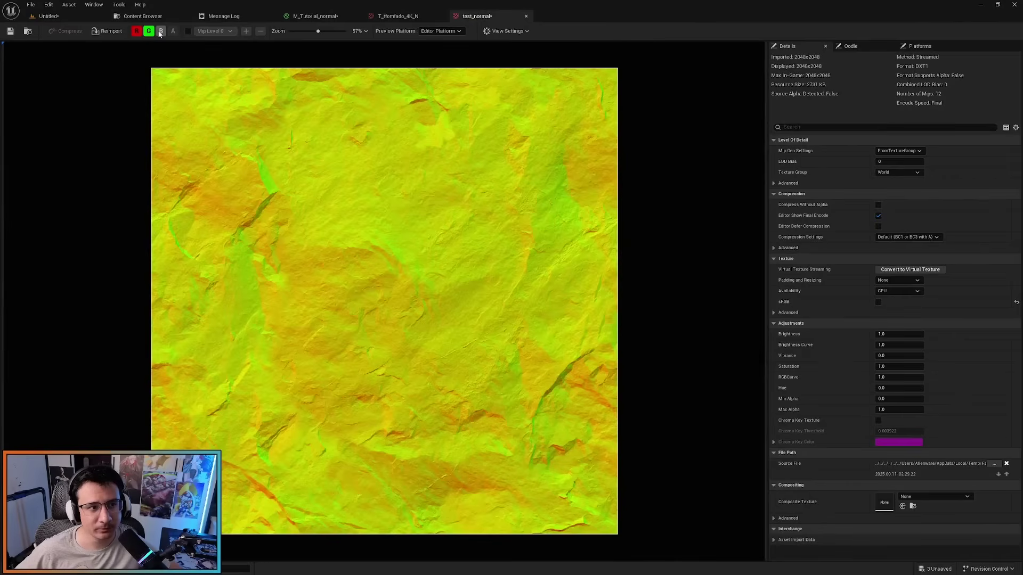
{"action": "left_click", "coordinate": [161, 30]}
{"action": "left_click", "coordinate": [161, 31]}
{"action": "left_click", "coordinate": [149, 31]}
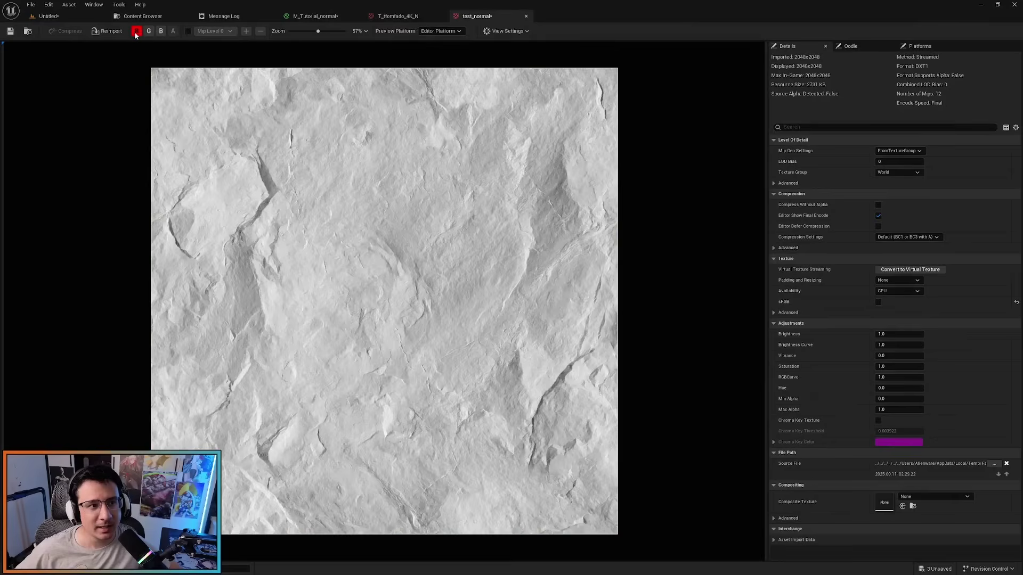
{"action": "left_click", "coordinate": [136, 31]}
{"action": "left_click", "coordinate": [136, 30]}
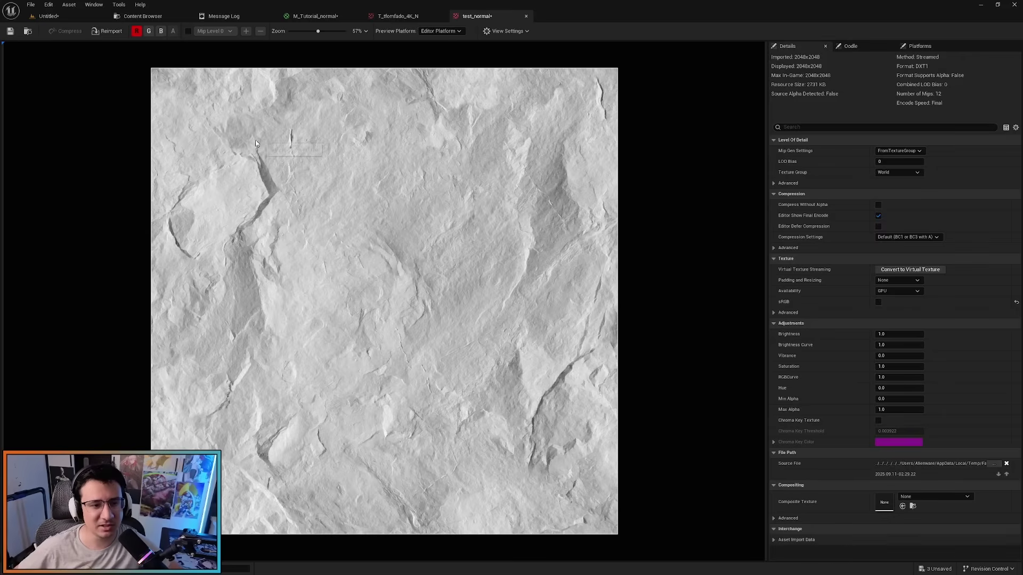
Compare the green channel alone and combined with red, zooming the preview.
{"action": "left_click", "coordinate": [149, 31]}
{"action": "left_click", "coordinate": [136, 31]}
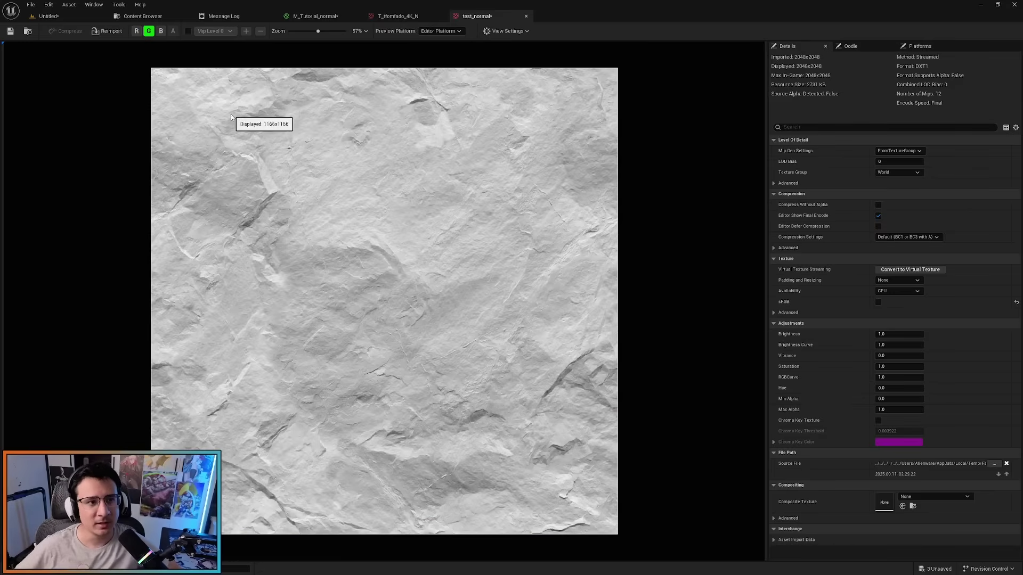
{"action": "left_click", "coordinate": [136, 31]}
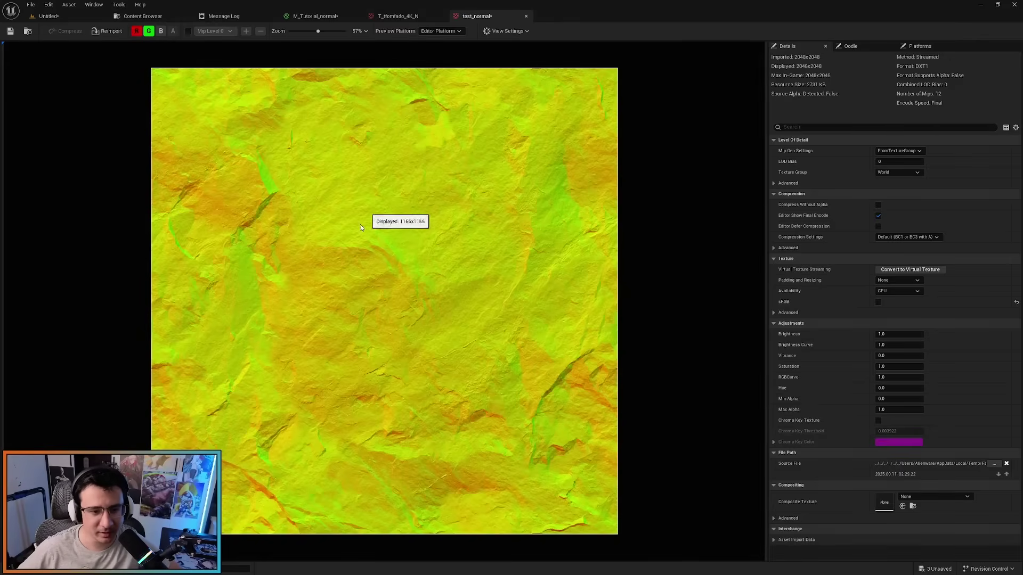
{"action": "scroll", "coordinate": [373, 208], "scroll_direction": "up", "scroll_amount": 2}
{"action": "scroll", "coordinate": [362, 240], "scroll_direction": "down", "scroll_amount": 3}
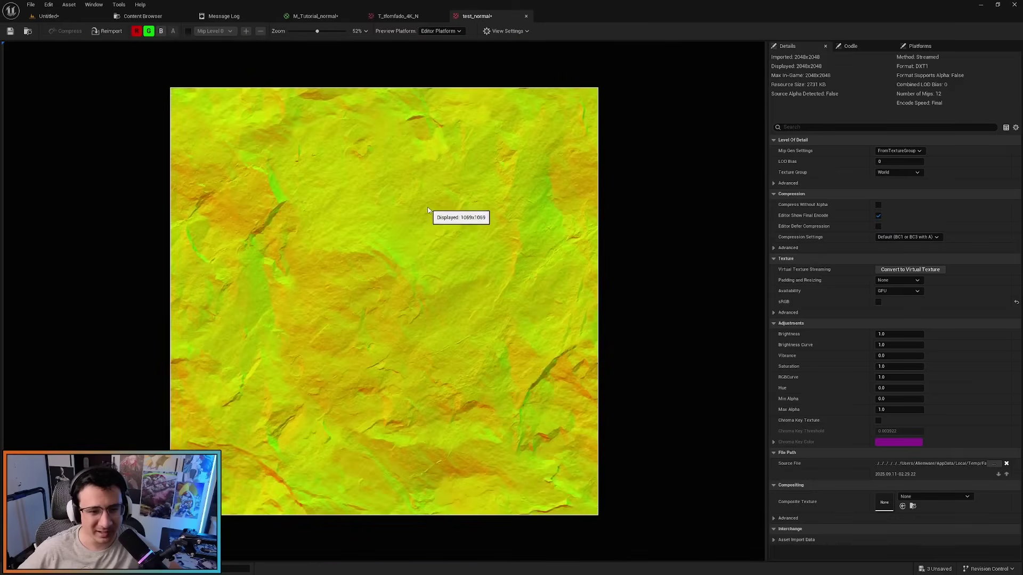
{"action": "scroll", "coordinate": [292, 250], "scroll_direction": "up", "scroll_amount": 2}
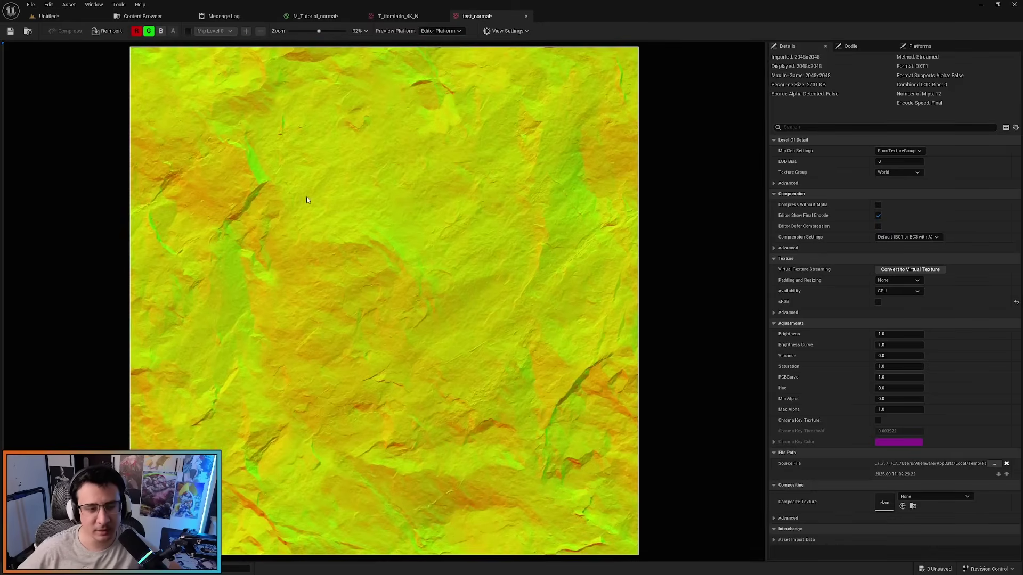
View the blue channel alone, then return to showing only red and green.
{"action": "left_click", "coordinate": [137, 31]}
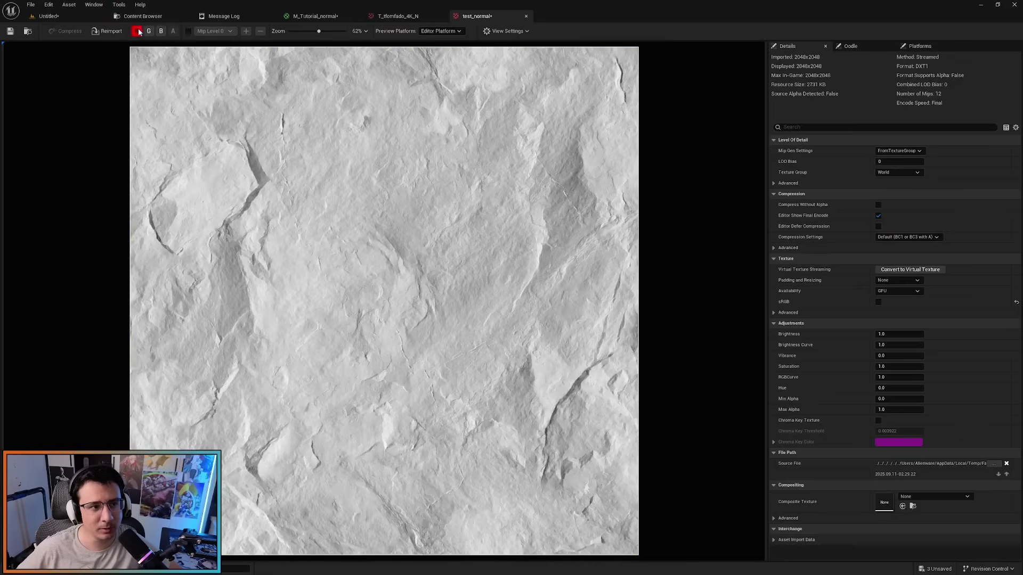
{"action": "left_click", "coordinate": [161, 30]}
{"action": "left_click", "coordinate": [148, 31]}
{"action": "double_click", "coordinate": [161, 31]}
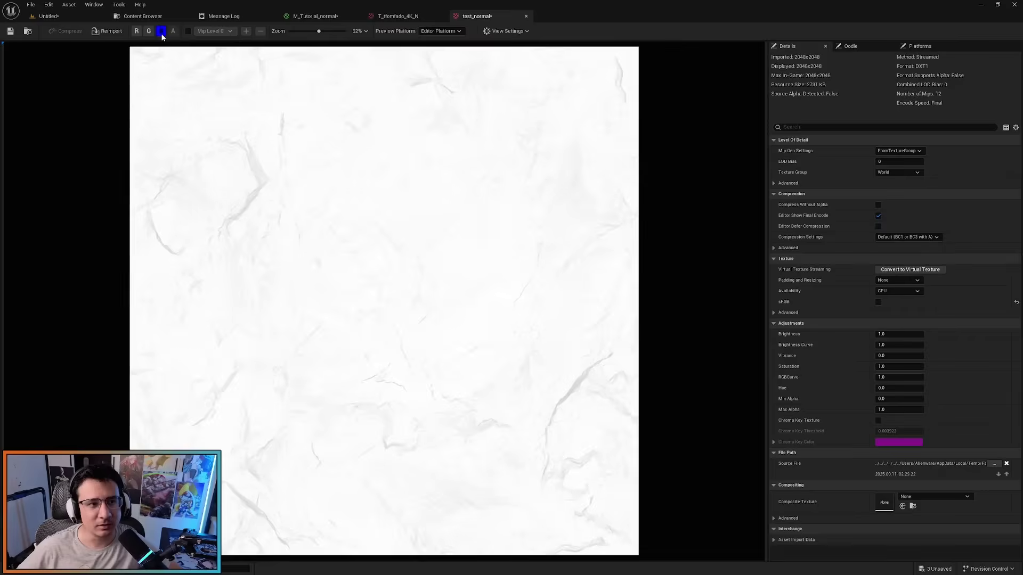
{"action": "left_click", "coordinate": [160, 31]}
{"action": "left_click", "coordinate": [136, 31]}
{"action": "left_click", "coordinate": [149, 31]}
{"action": "scroll", "coordinate": [396, 214], "scroll_direction": "down", "scroll_amount": 5}
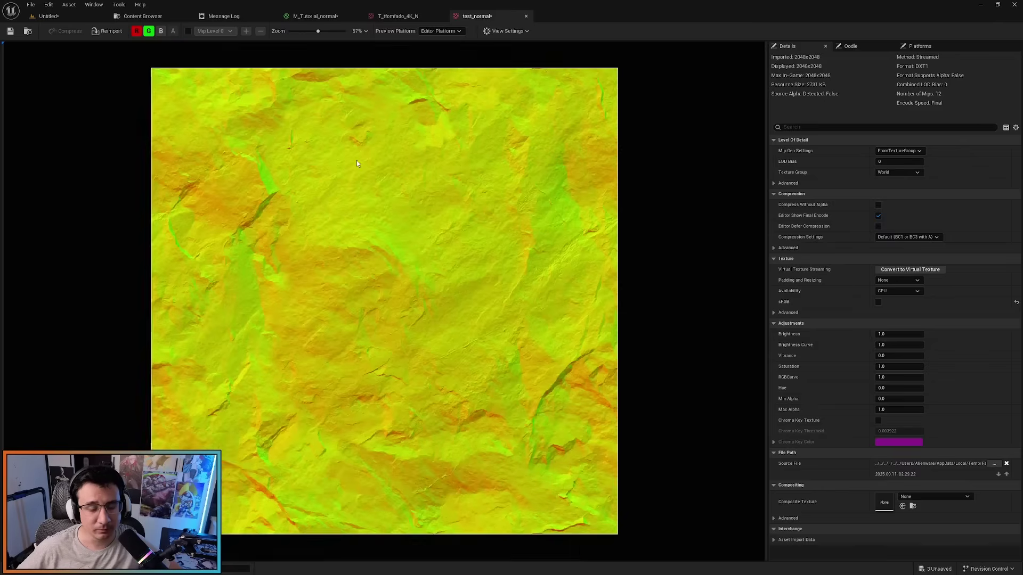
{"action": "scroll", "coordinate": [396, 215], "scroll_direction": "up", "scroll_amount": 3}
{"action": "scroll", "coordinate": [399, 215], "scroll_direction": "down", "scroll_amount": 2}
{"action": "scroll", "coordinate": [400, 213], "scroll_direction": "up", "scroll_amount": 2}
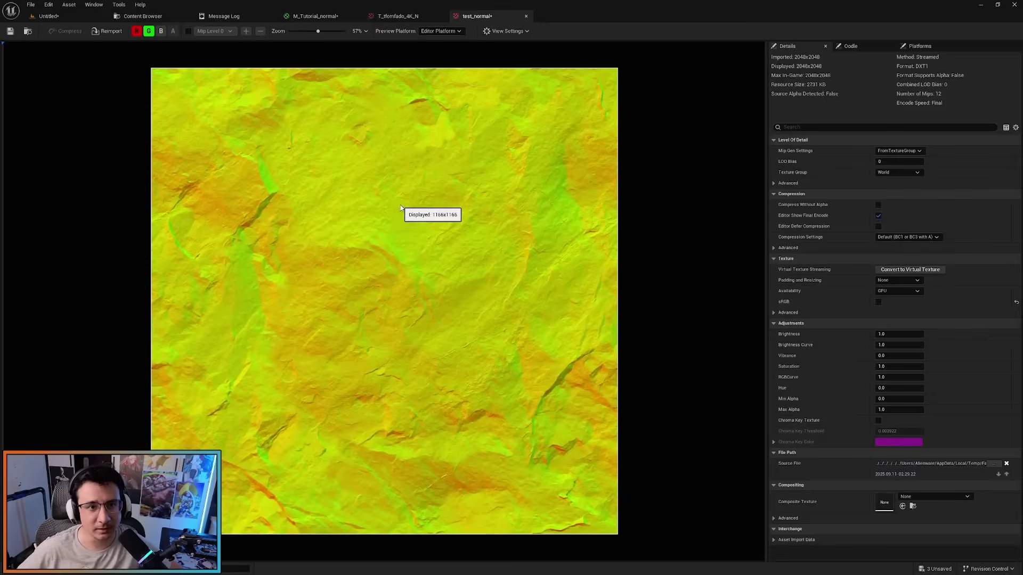
{"action": "scroll", "coordinate": [392, 207], "scroll_direction": "down", "scroll_amount": 2}
{"action": "scroll", "coordinate": [330, 111], "scroll_direction": "up", "scroll_amount": 3}
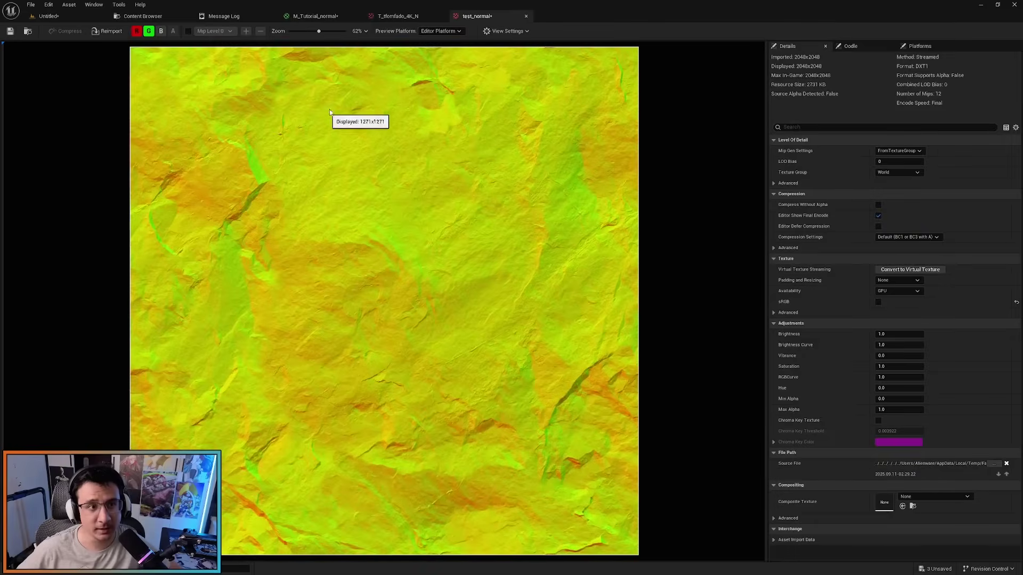
Add a Multiply node fed by the normal map's RGB output in M_Tutorial_normal.
{"action": "left_click", "coordinate": [397, 16]}
{"action": "left_click", "coordinate": [330, 16]}
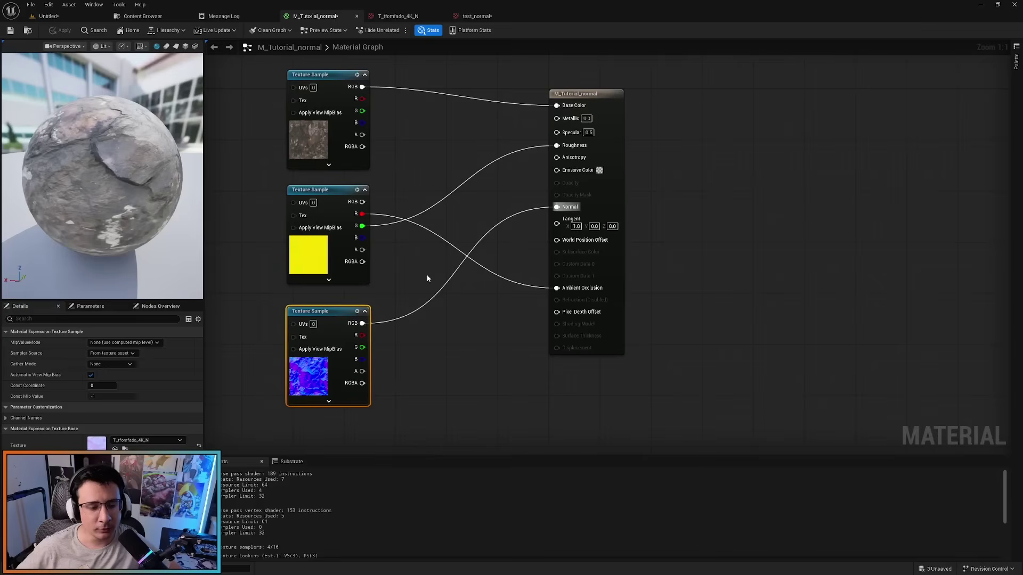
{"action": "right_click_drag", "start_coordinate": [426, 278], "coordinate": [435, 246]}
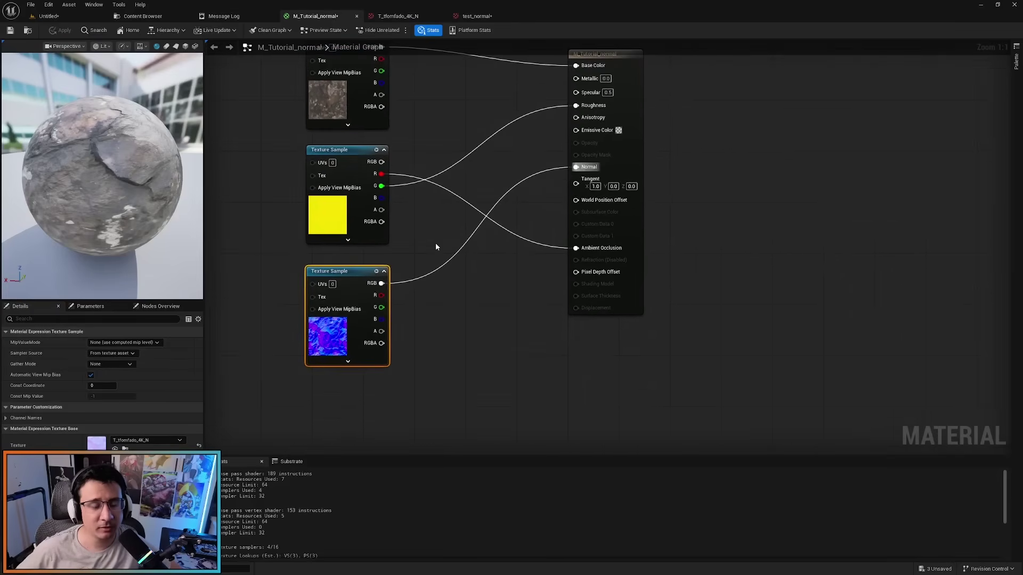
{"action": "right_click_drag", "start_coordinate": [451, 288], "coordinate": [464, 315]}
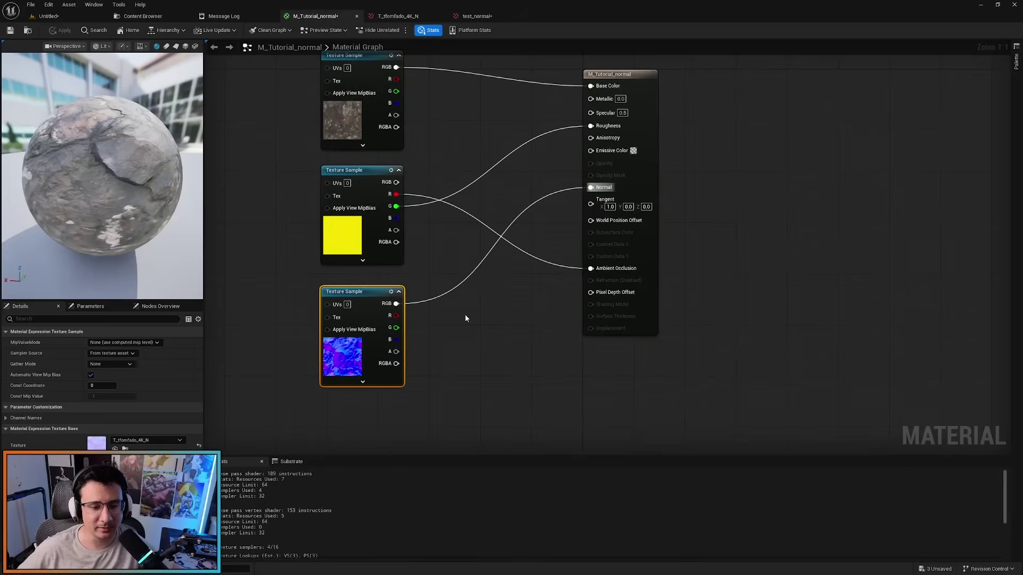
{"action": "left_click", "coordinate": [487, 301]}
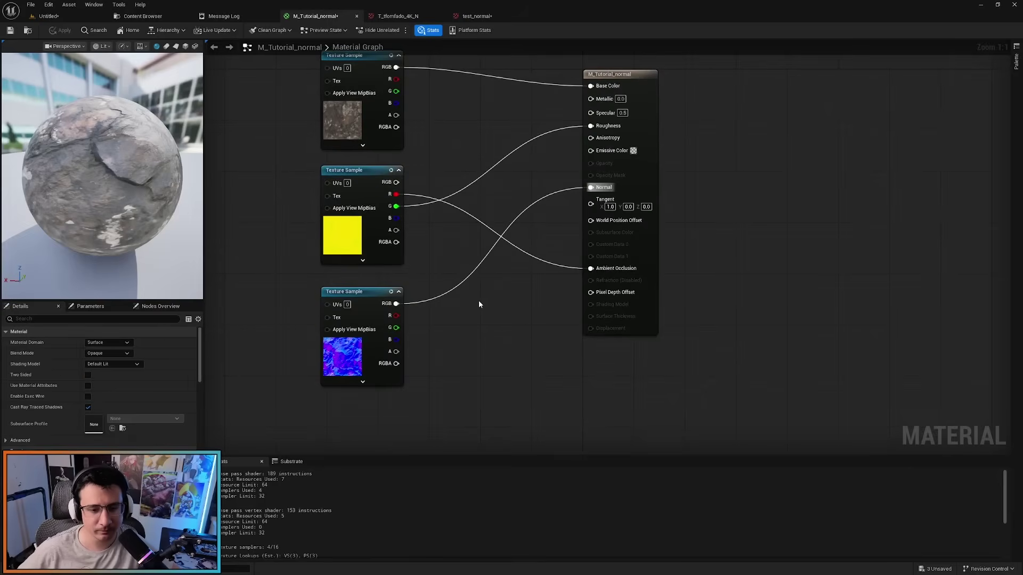
{"action": "left_click", "coordinate": [479, 302]}
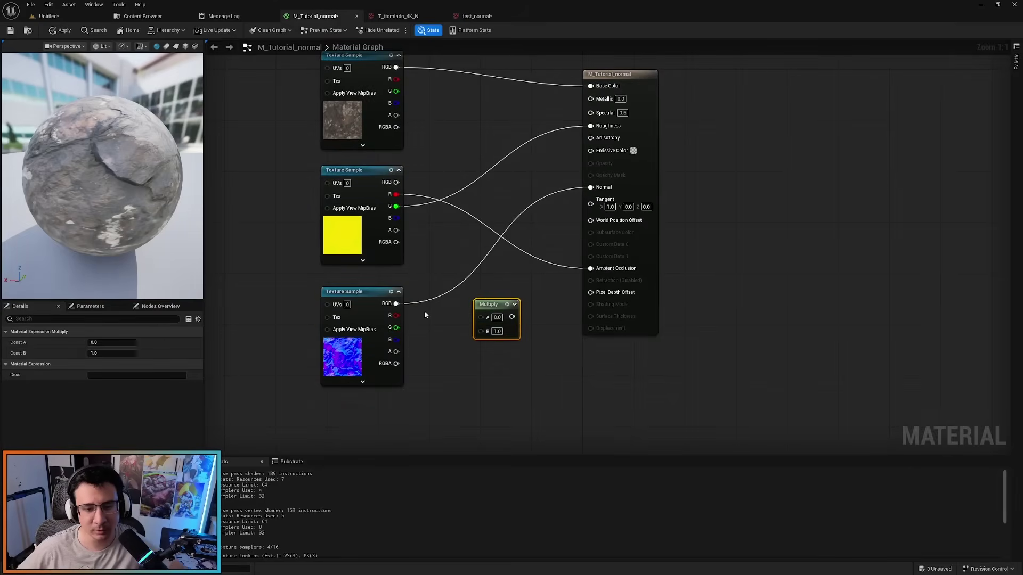
{"action": "left_click_drag", "start_coordinate": [396, 303], "coordinate": [481, 317]}
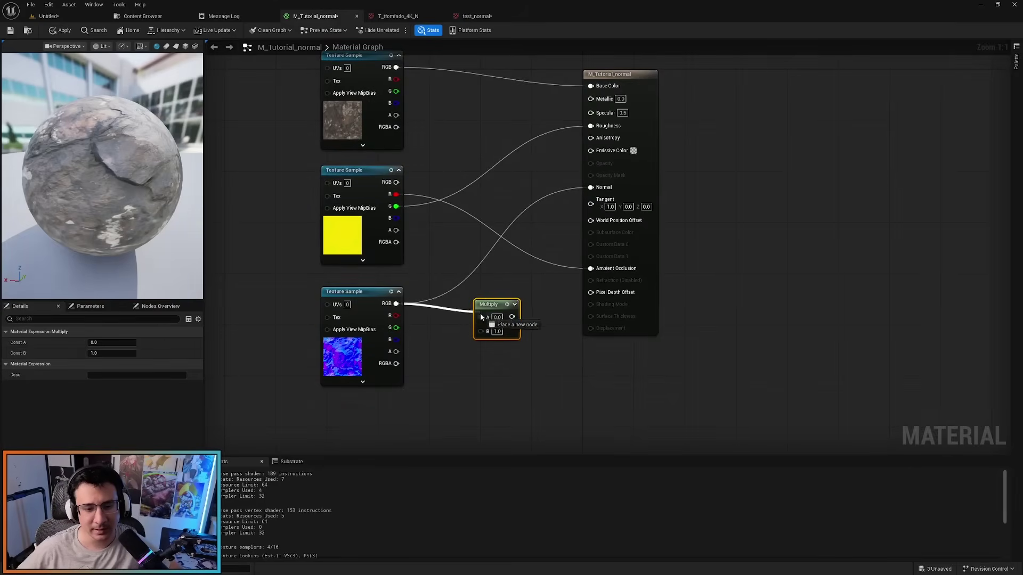
{"action": "left_click", "coordinate": [458, 348]}
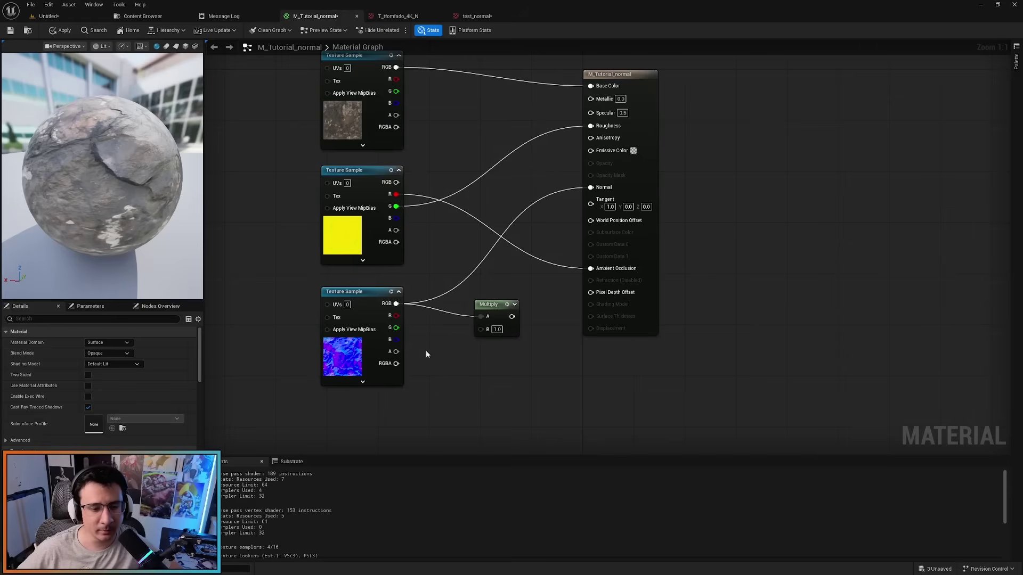
Add two Constant nodes below the Multiply node.
{"action": "left_click", "coordinate": [429, 340]}
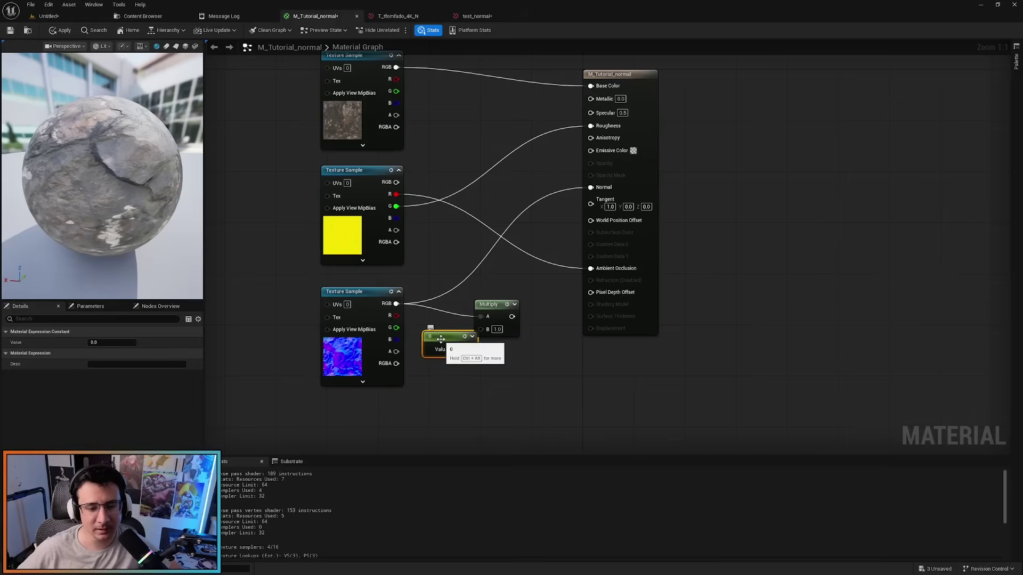
{"action": "left_click_drag", "start_coordinate": [429, 339], "coordinate": [422, 362]}
{"action": "right_click", "coordinate": [435, 345]}
{"action": "type", "text": "const"}
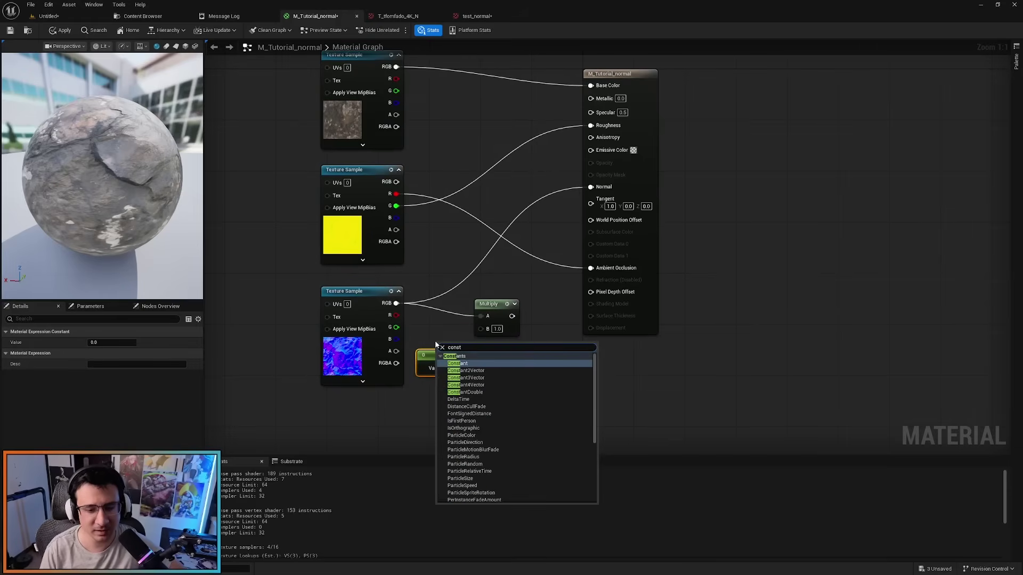
{"action": "key", "text": "Return"}
{"action": "left_click_drag", "start_coordinate": [442, 340], "coordinate": [442, 394]}
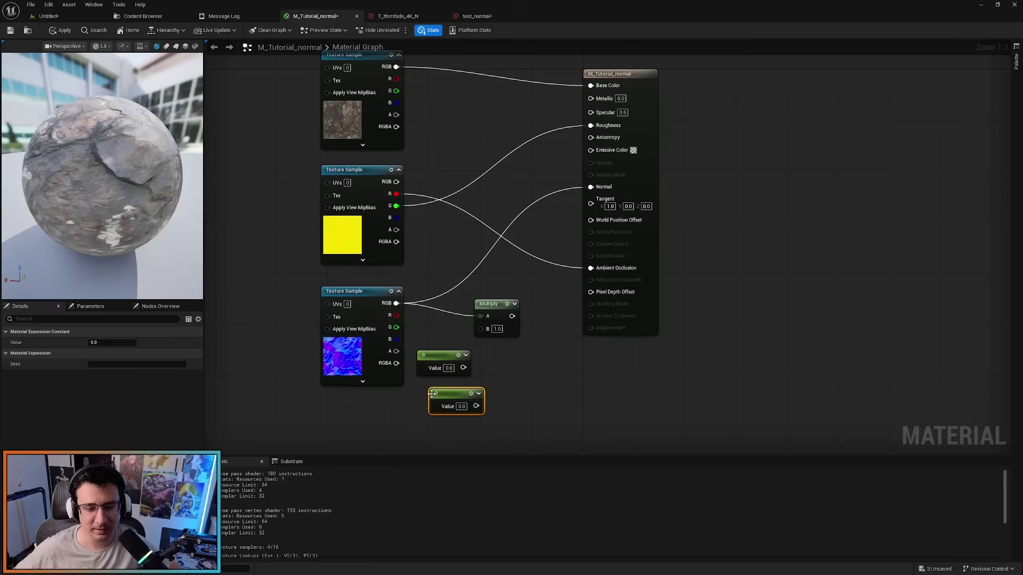
{"action": "left_click", "coordinate": [533, 350]}
Remove the extra Multiply and lower Constant, wiring the remaining Constant into Multiply B.
{"action": "right_click", "coordinate": [533, 350]}
{"action": "type", "text": "multi"}
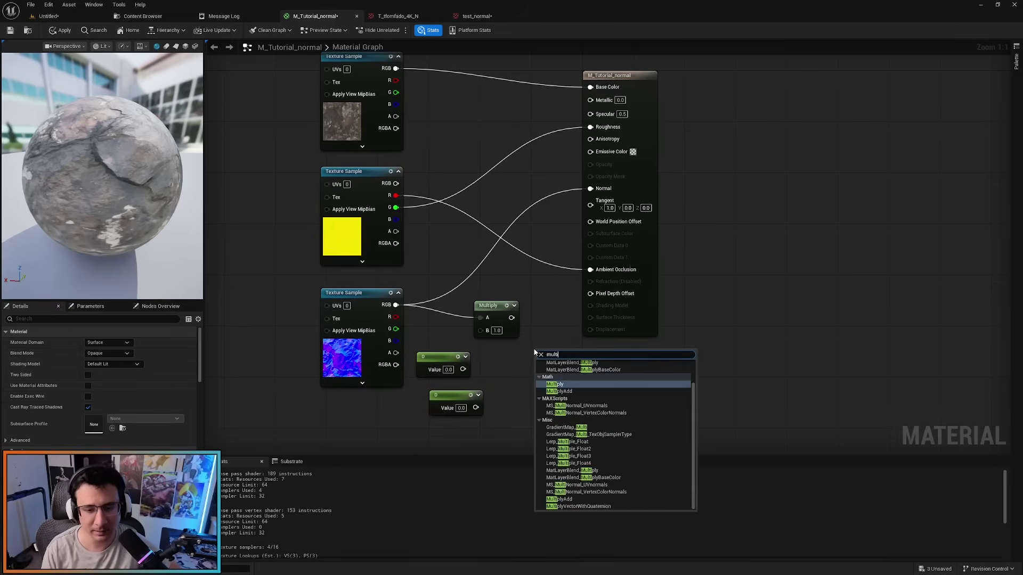
{"action": "key", "text": "Return"}
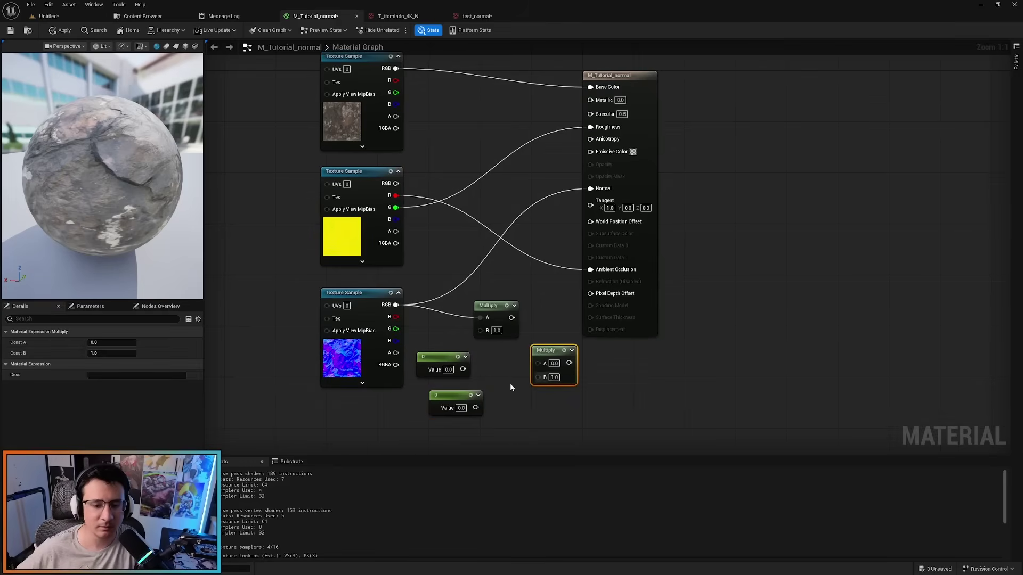
{"action": "key", "text": "Delete"}
{"action": "left_click", "coordinate": [463, 410]}
{"action": "key", "text": "Delete"}
{"action": "left_click_drag", "start_coordinate": [439, 361], "coordinate": [590, 188]}
Connect the Multiply result to Normal and set the Constant value to 10.
{"action": "left_click_drag", "start_coordinate": [435, 379], "coordinate": [442, 353]}
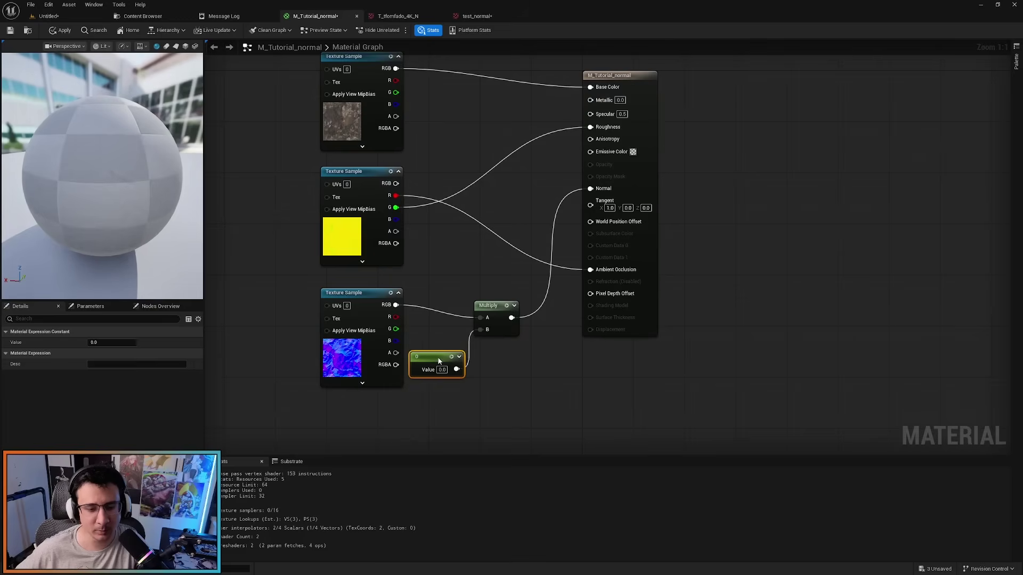
{"action": "left_click", "coordinate": [127, 344]}
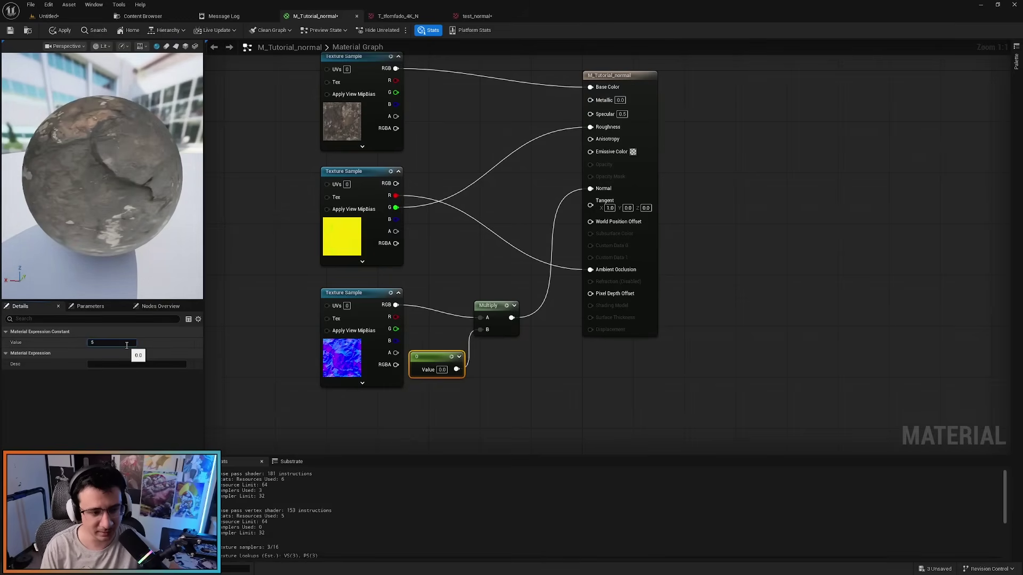
{"action": "type", "text": "10"}
{"action": "key", "text": "Return"}
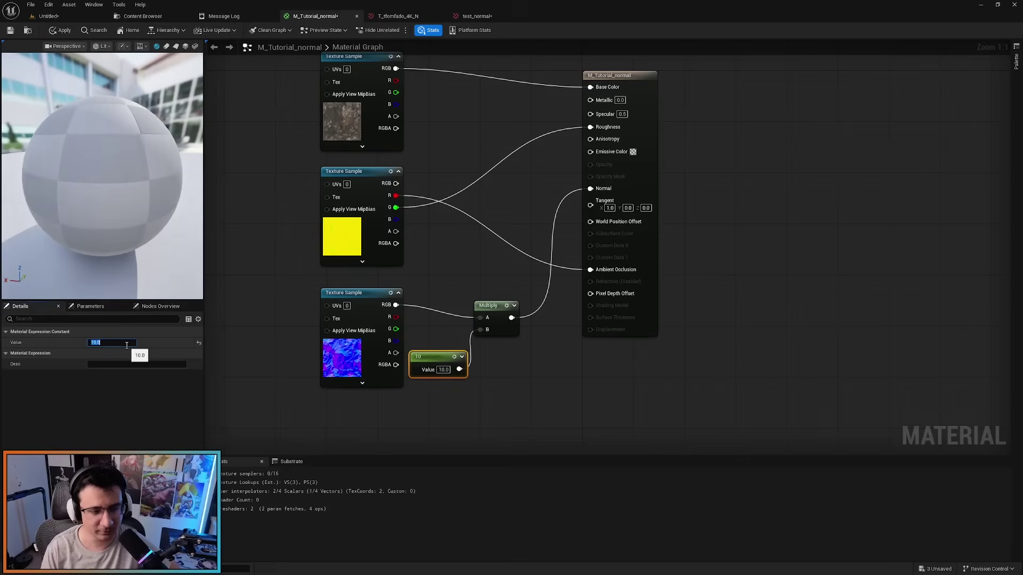
Apply the material and inspect the rock sphere in the level.
{"action": "left_click", "coordinate": [59, 31]}
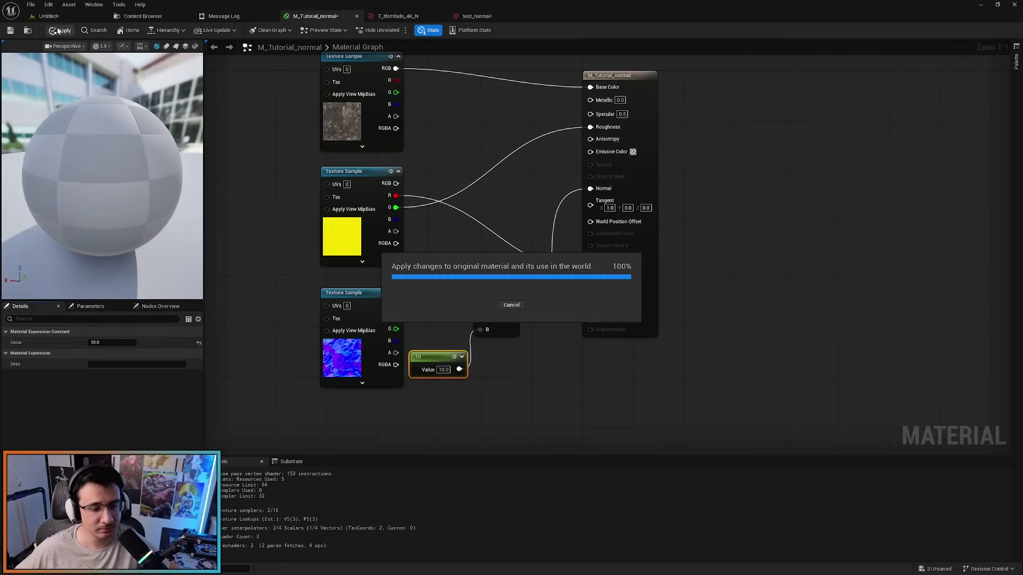
{"action": "left_click", "coordinate": [71, 14]}
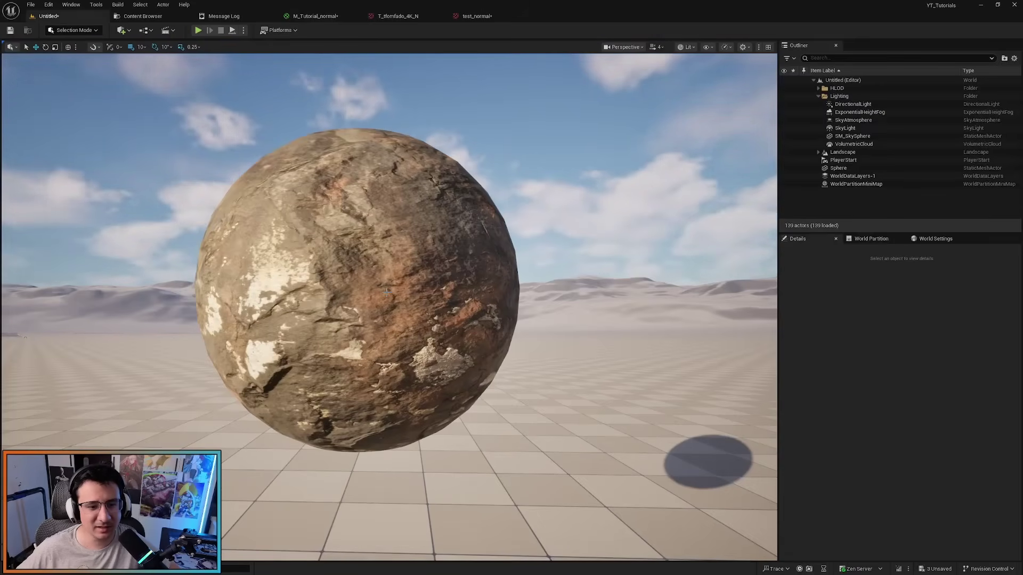
{"action": "mouse_move", "coordinate": [386, 291]}
{"action": "left_mouse_down", "text": "alt"}
{"action": "mouse_move", "coordinate": [427, 270]}
{"action": "mouse_move", "coordinate": [410, 288]}
{"action": "mouse_move", "coordinate": [384, 290]}
{"action": "left_mouse_up", "text": "alt"}
Move the normal-map Texture Sample left and shift the Multiply and 10 nodes right.
{"action": "left_click", "coordinate": [315, 17]}
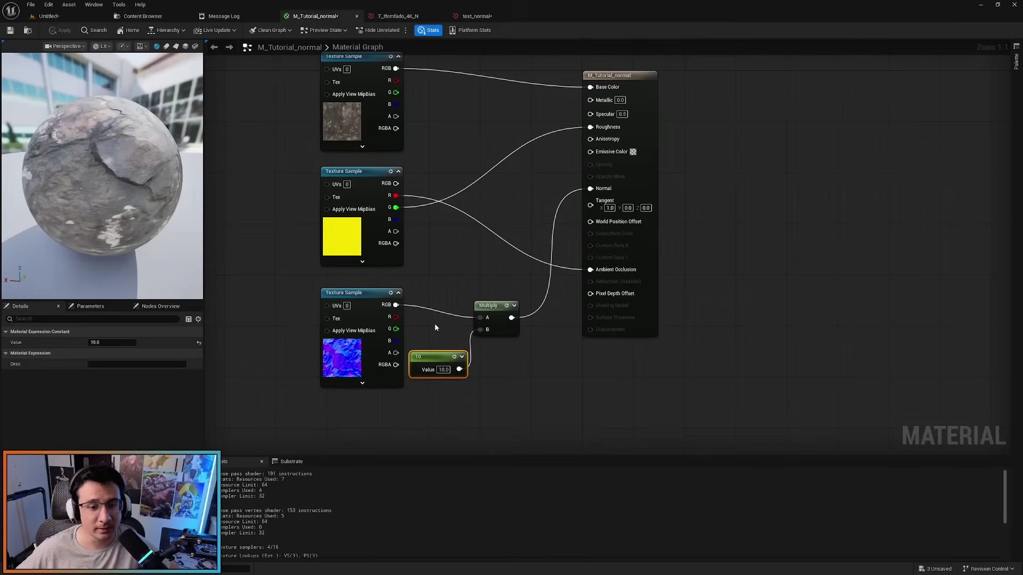
{"action": "right_click_drag", "start_coordinate": [440, 346], "coordinate": [485, 318]}
{"action": "left_click_drag", "start_coordinate": [367, 269], "coordinate": [299, 258]}
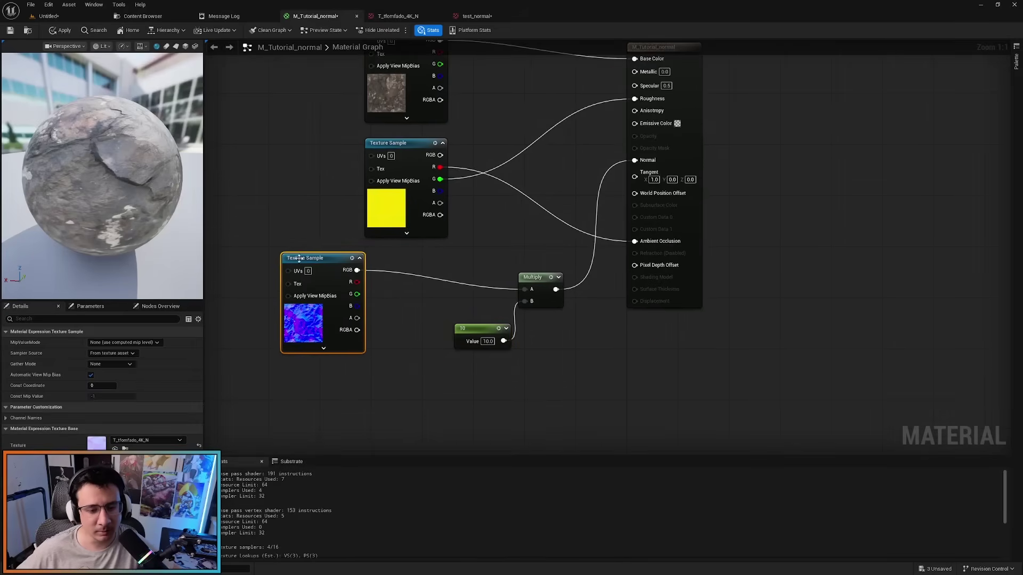
{"action": "left_click_drag", "start_coordinate": [437, 303], "coordinate": [551, 344]}
{"action": "left_click_drag", "start_coordinate": [532, 285], "coordinate": [539, 286]}
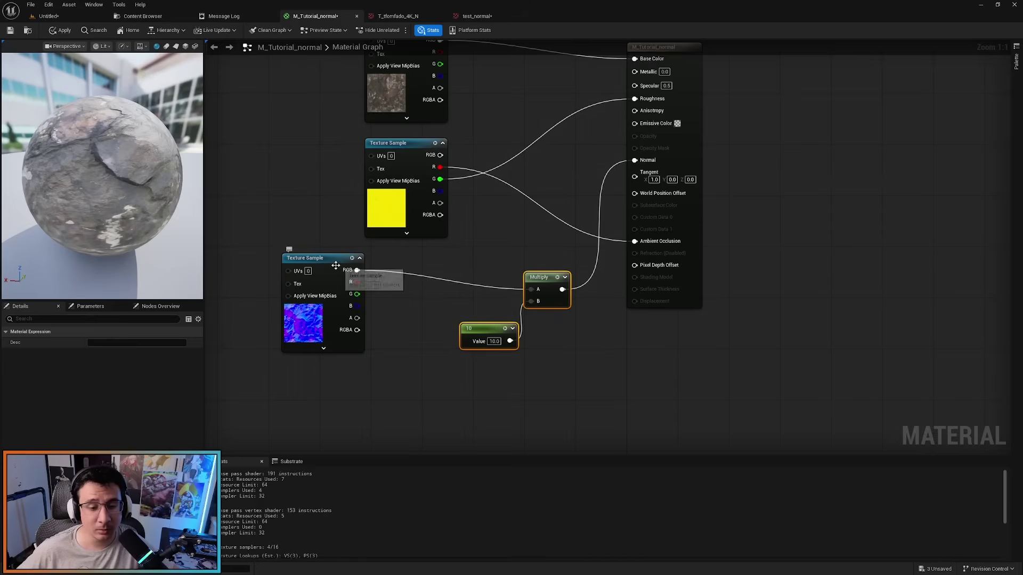
{"action": "left_click_drag", "start_coordinate": [334, 268], "coordinate": [289, 268]}
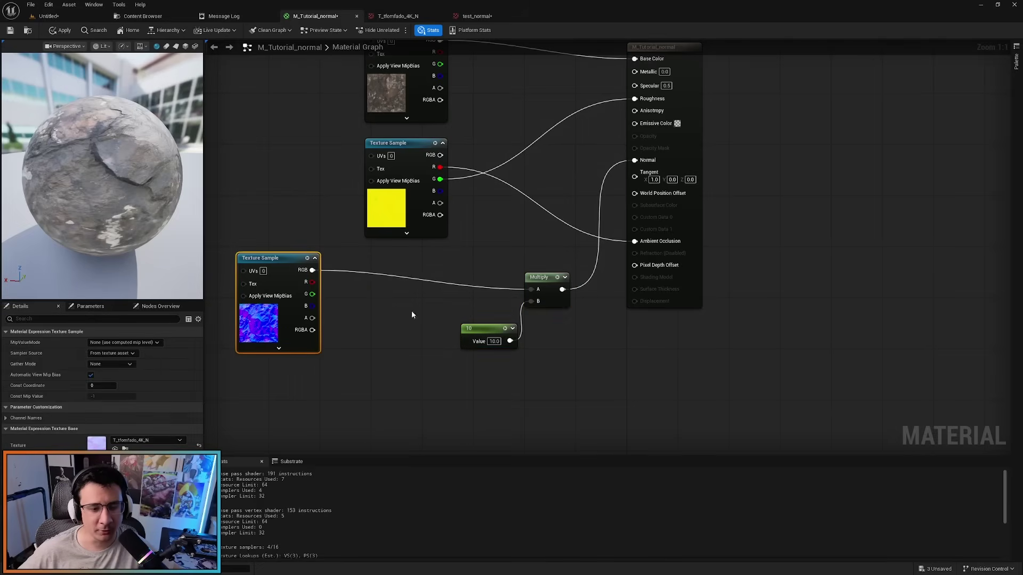
{"action": "left_click", "coordinate": [373, 293]}
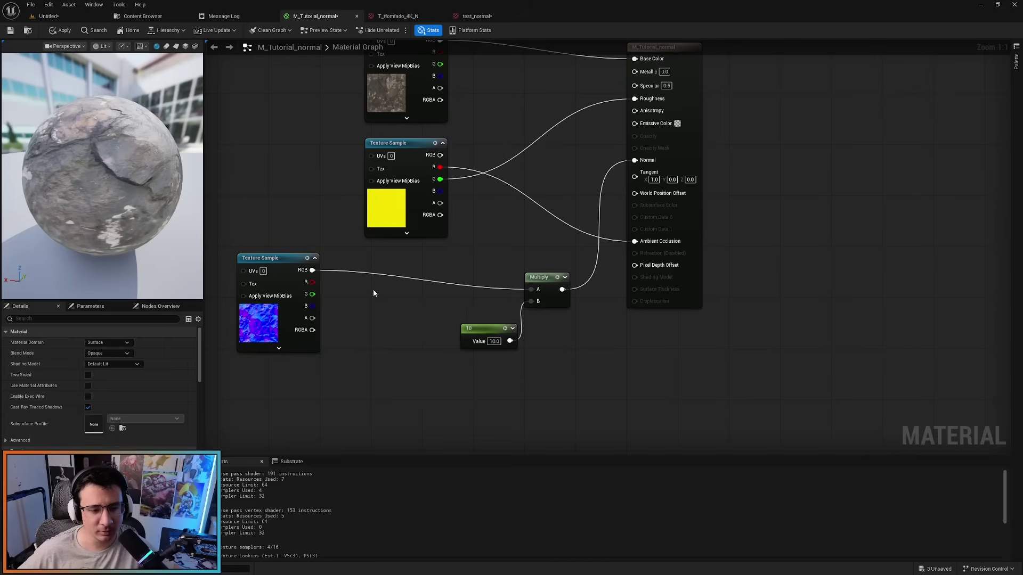
Add an AppendVector node combining the normal map's R and G channels.
{"action": "right_click", "coordinate": [374, 292]}
{"action": "type", "text": "appen"}
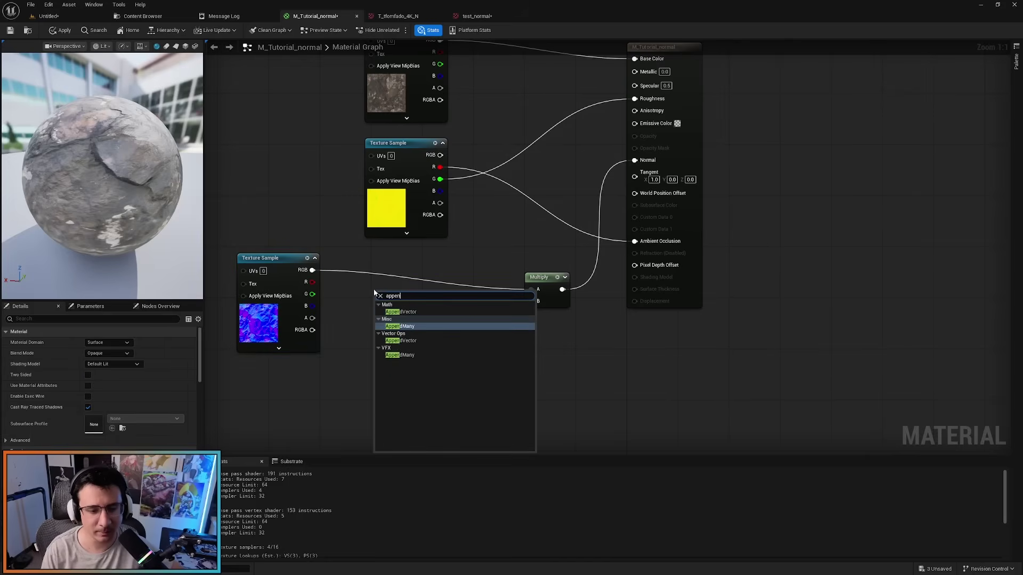
{"action": "type", "text": "d"}
{"action": "key", "text": "Up"}
{"action": "key", "text": "Return"}
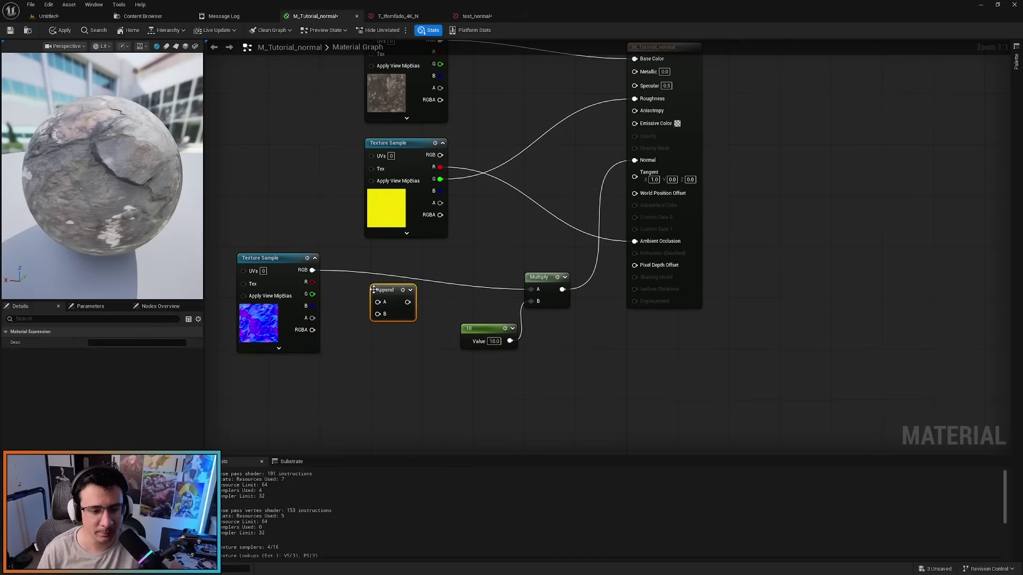
{"action": "mouse_move", "coordinate": [313, 283]}
{"action": "left_mouse_down"}
{"action": "mouse_move", "coordinate": [377, 302]}
{"action": "mouse_move", "coordinate": [309, 295]}
{"action": "left_mouse_up"}
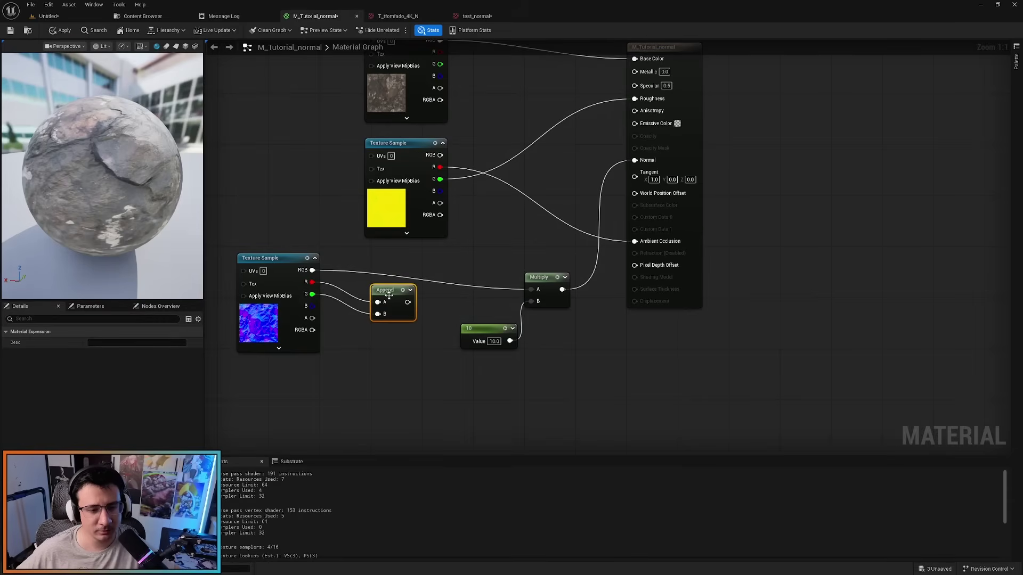
{"action": "left_click_drag", "start_coordinate": [389, 295], "coordinate": [376, 281]}
Preview the Append node's red-green output on the sphere.
{"action": "right_click", "coordinate": [377, 280]}
{"action": "left_click", "coordinate": [397, 303]}
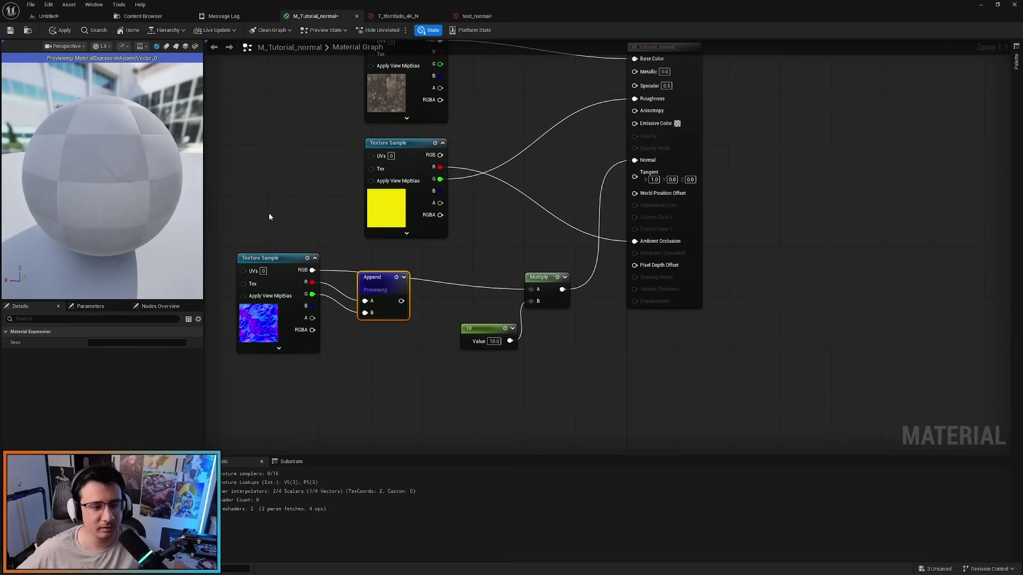
{"action": "left_click_drag", "start_coordinate": [194, 173], "coordinate": [91, 182]}
{"action": "left_click_drag", "start_coordinate": [373, 282], "coordinate": [407, 269]}
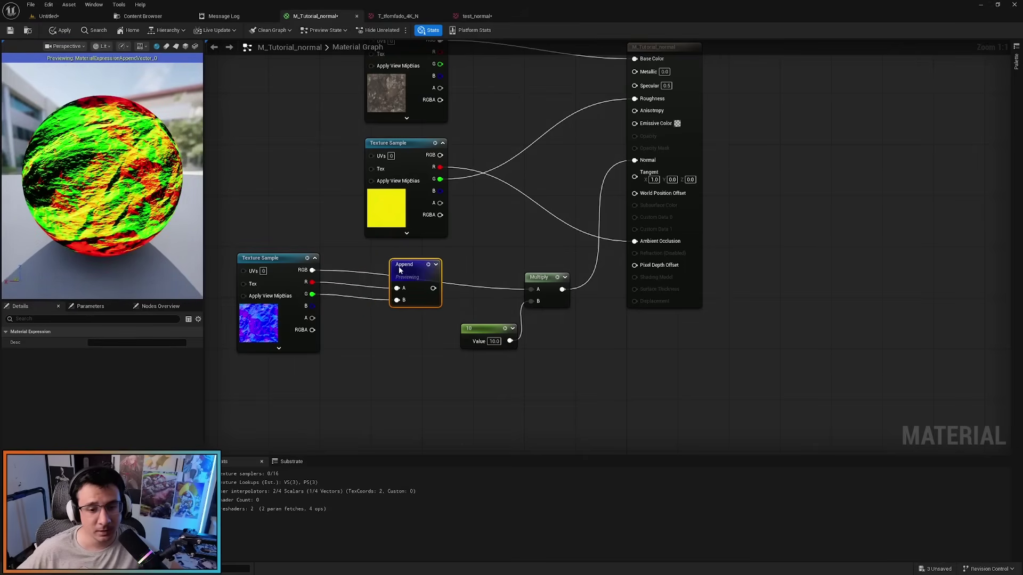
Feed the Append output into Multiply A and move Multiply and 10 nodes left.
{"action": "right_click_drag", "start_coordinate": [543, 365], "coordinate": [546, 307]}
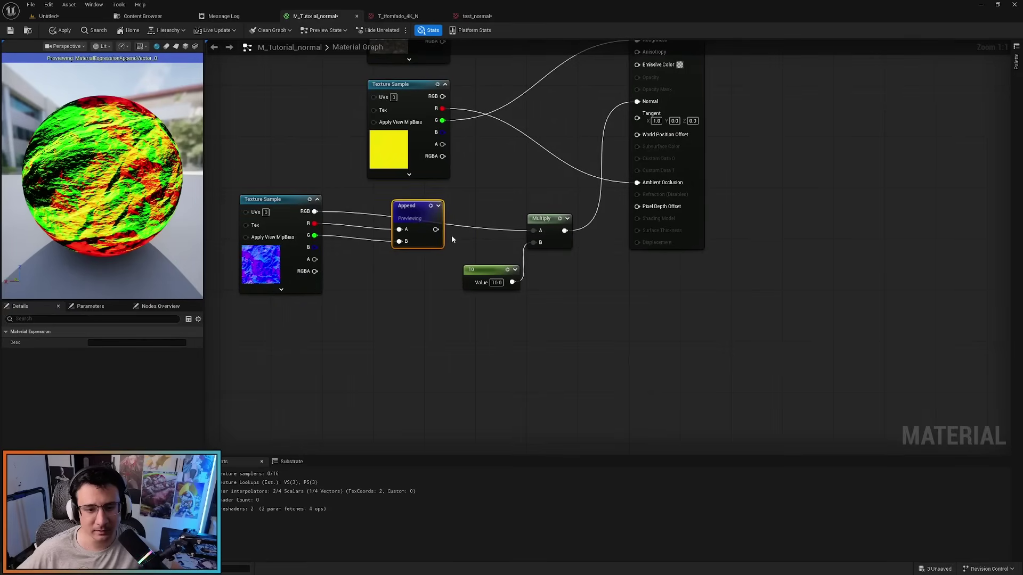
{"action": "left_click_drag", "start_coordinate": [436, 229], "coordinate": [533, 230]}
{"action": "left_click_drag", "start_coordinate": [556, 276], "coordinate": [471, 208]}
{"action": "left_click_drag", "start_coordinate": [541, 218], "coordinate": [502, 225]}
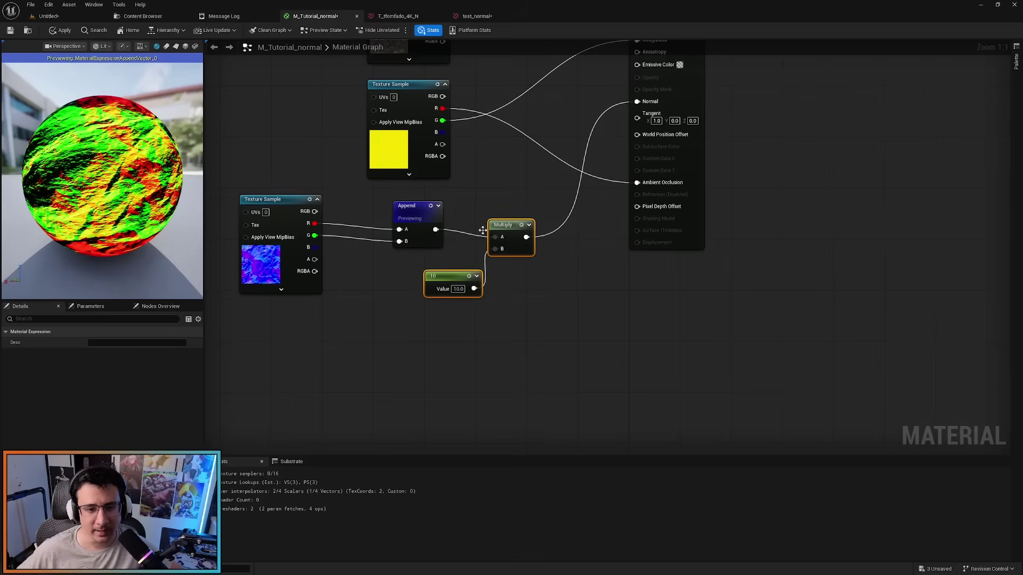
Convert the 10 constant into a parameter named 'normal intensity'.
{"action": "left_click", "coordinate": [440, 274]}
{"action": "right_click", "coordinate": [450, 280]}
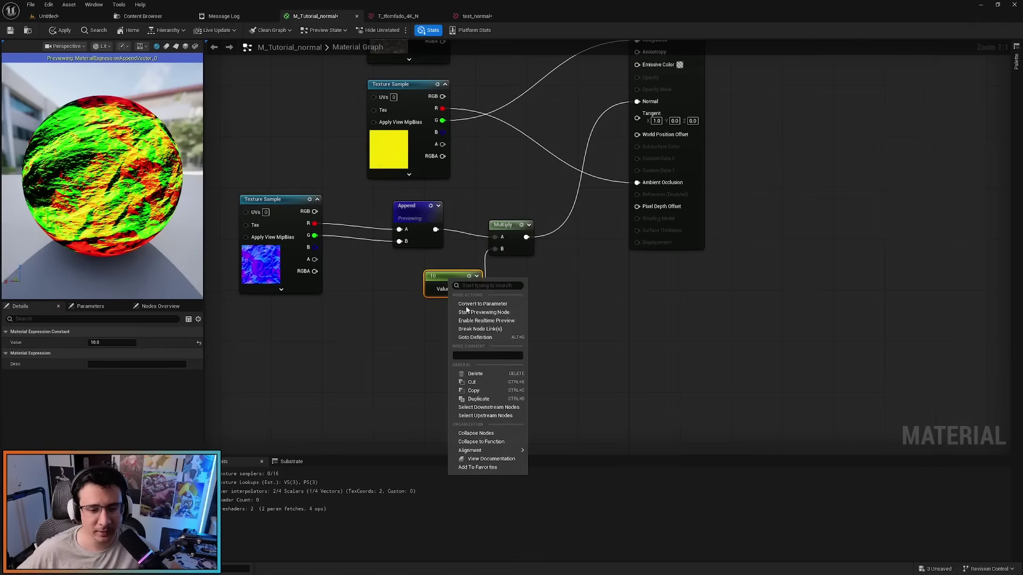
{"action": "left_click", "coordinate": [472, 303]}
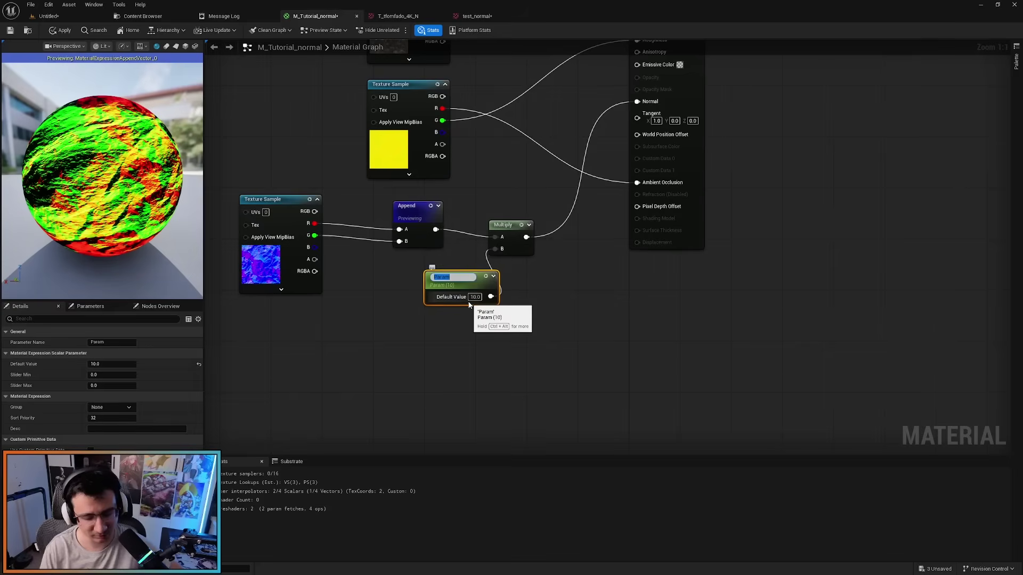
{"action": "type", "text": "normal intensity"}
{"action": "key", "text": "Return"}
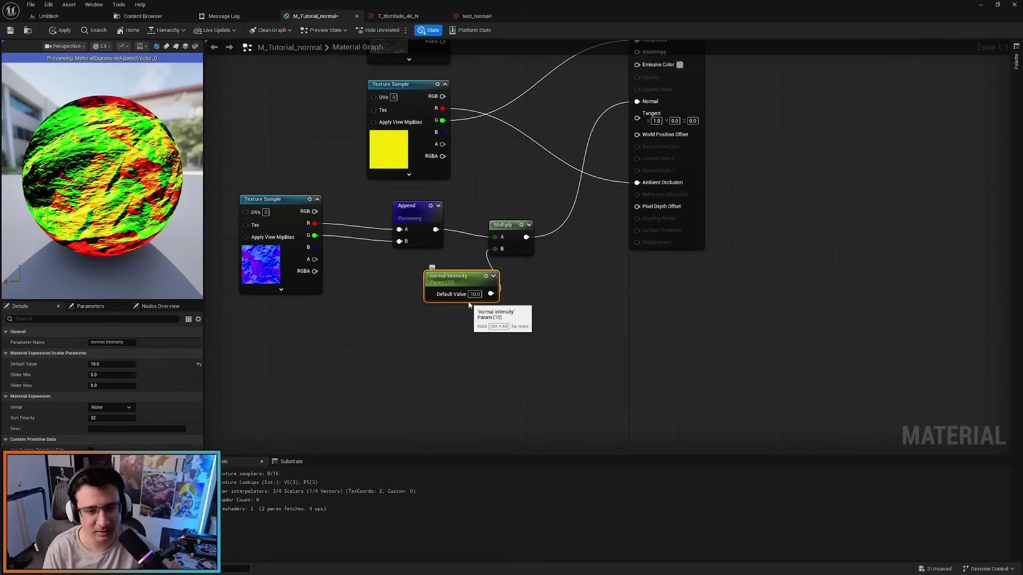
{"action": "left_click_drag", "start_coordinate": [470, 282], "coordinate": [425, 270]}
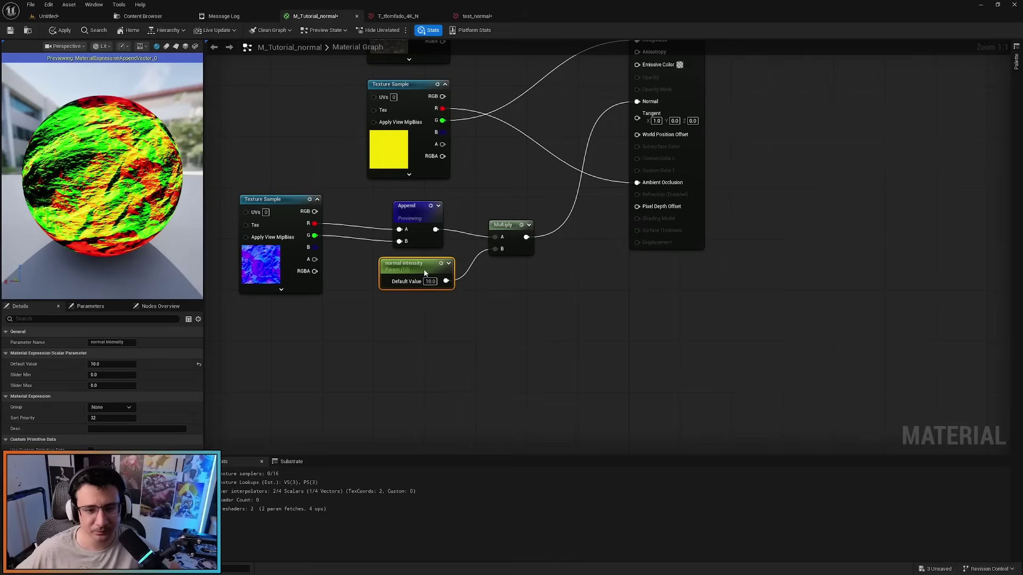
Select and reposition the normal-map group of nodes.
{"action": "left_click_drag", "start_coordinate": [520, 304], "coordinate": [255, 230]}
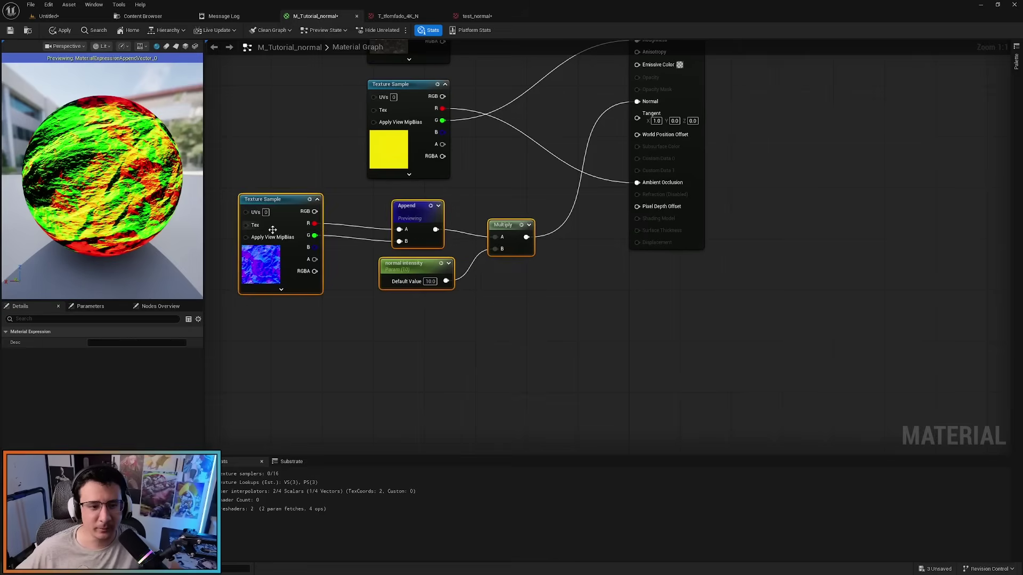
{"action": "left_click_drag", "start_coordinate": [277, 179], "coordinate": [256, 214]}
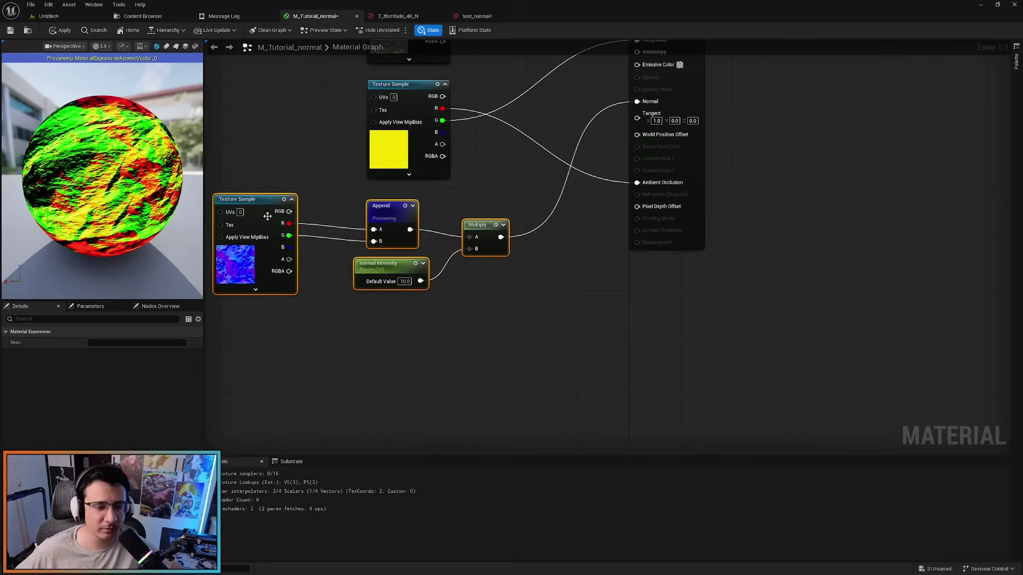
{"action": "left_click_drag", "start_coordinate": [286, 247], "coordinate": [341, 330]}
{"action": "left_click", "coordinate": [494, 285]}
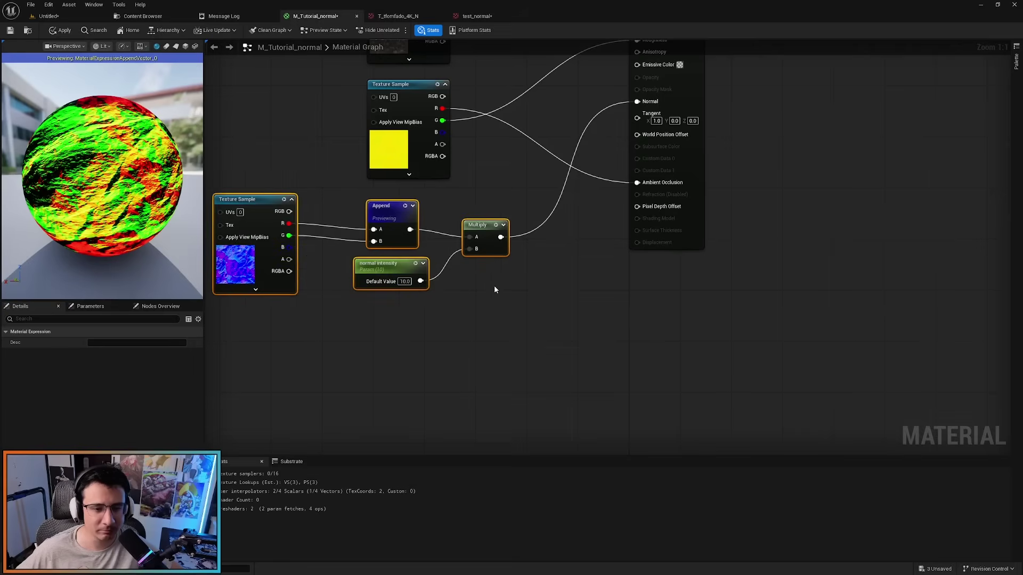
{"action": "left_click", "coordinate": [527, 292]}
Add an Append of Multiply (A) and the blue channel (B) into Normal, and apply.
{"action": "right_click", "coordinate": [528, 289]}
{"action": "type", "text": "append"}
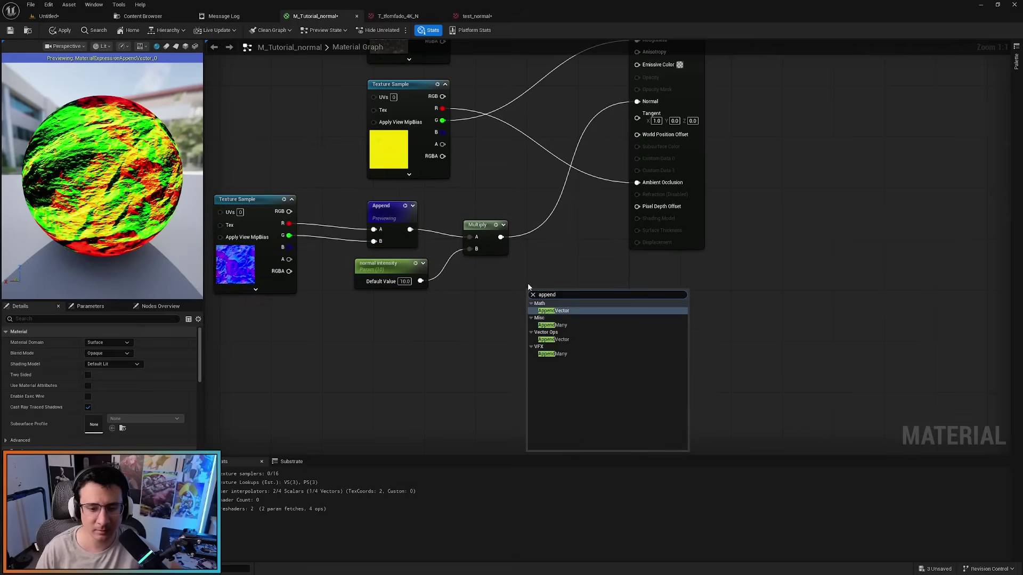
{"action": "key", "text": "Return"}
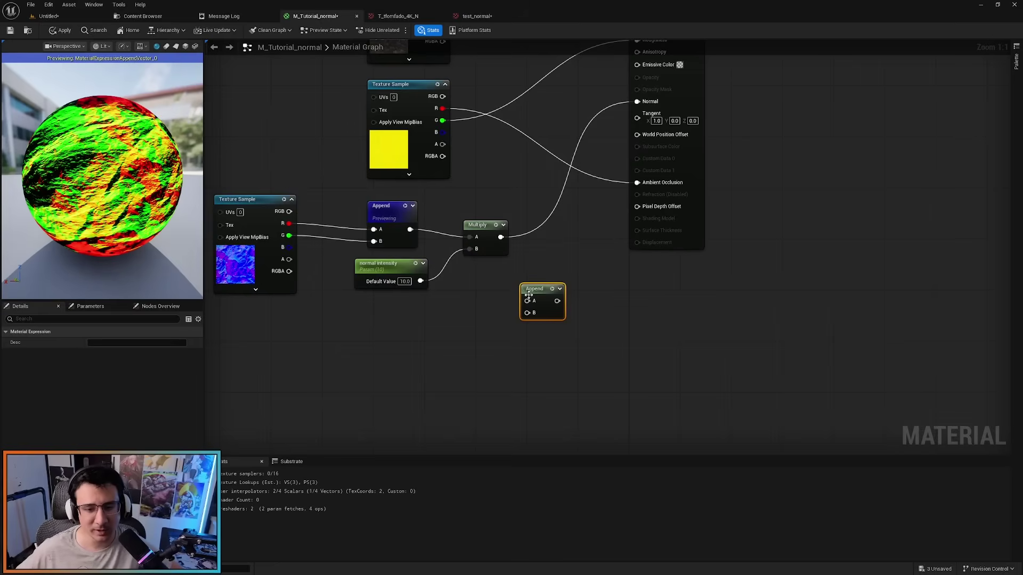
{"action": "left_click_drag", "start_coordinate": [526, 302], "coordinate": [500, 237]}
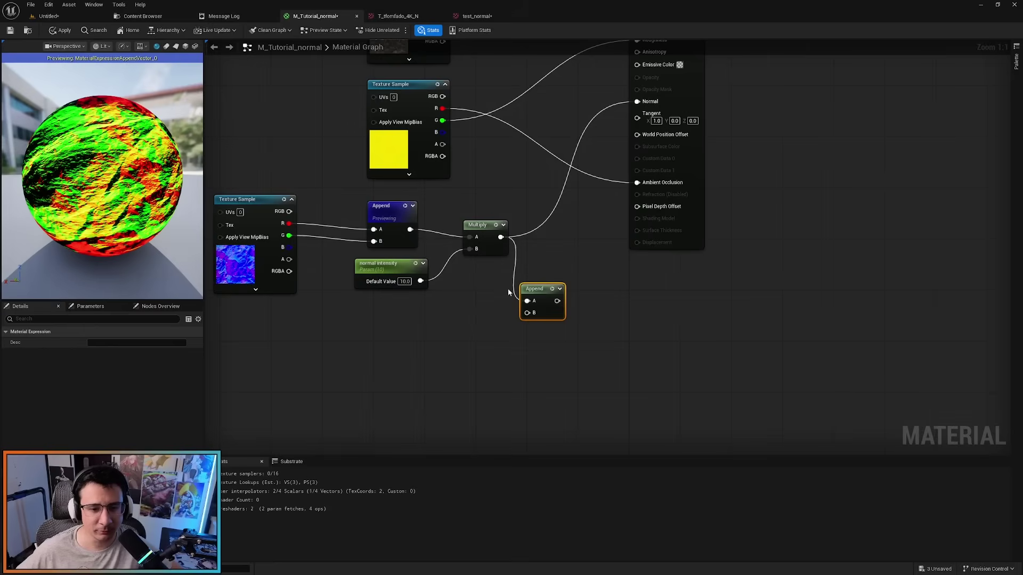
{"action": "left_click_drag", "start_coordinate": [528, 313], "coordinate": [289, 247]}
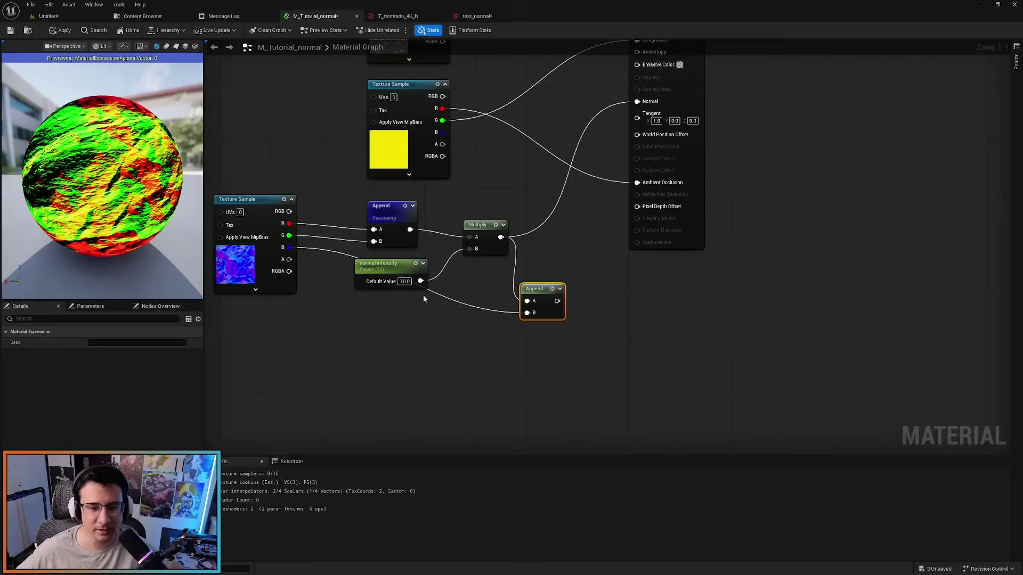
{"action": "left_click_drag", "start_coordinate": [557, 301], "coordinate": [637, 101]}
{"action": "left_click", "coordinate": [64, 31]}
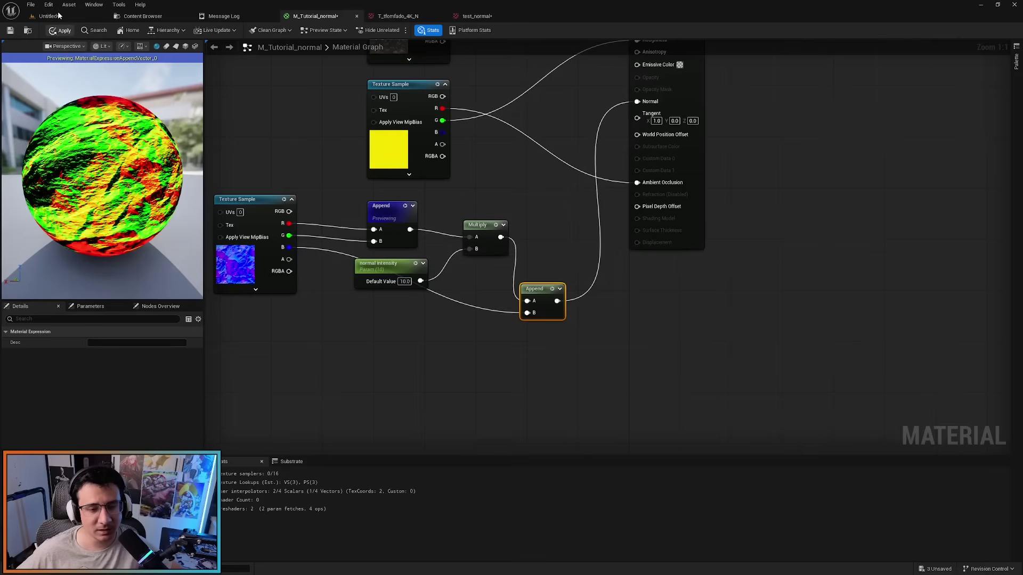
{"action": "left_click", "coordinate": [56, 16]}
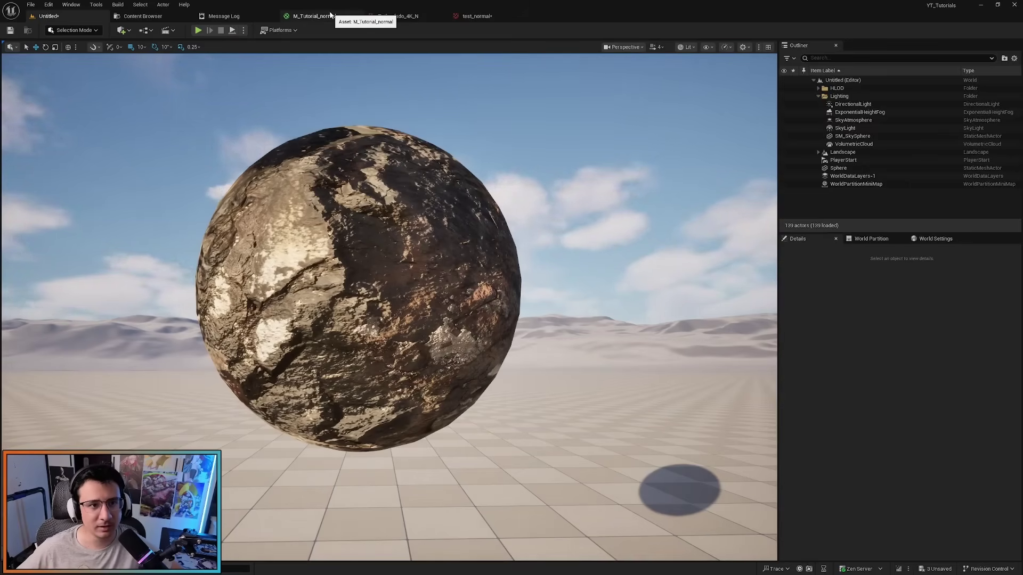
Create a material instance from M_Tutorial_normal in the Content Browser.
{"action": "left_click", "coordinate": [330, 15]}
{"action": "right_click_drag", "start_coordinate": [274, 129], "coordinate": [306, 142]}
{"action": "key", "text": "ctrl+b"}
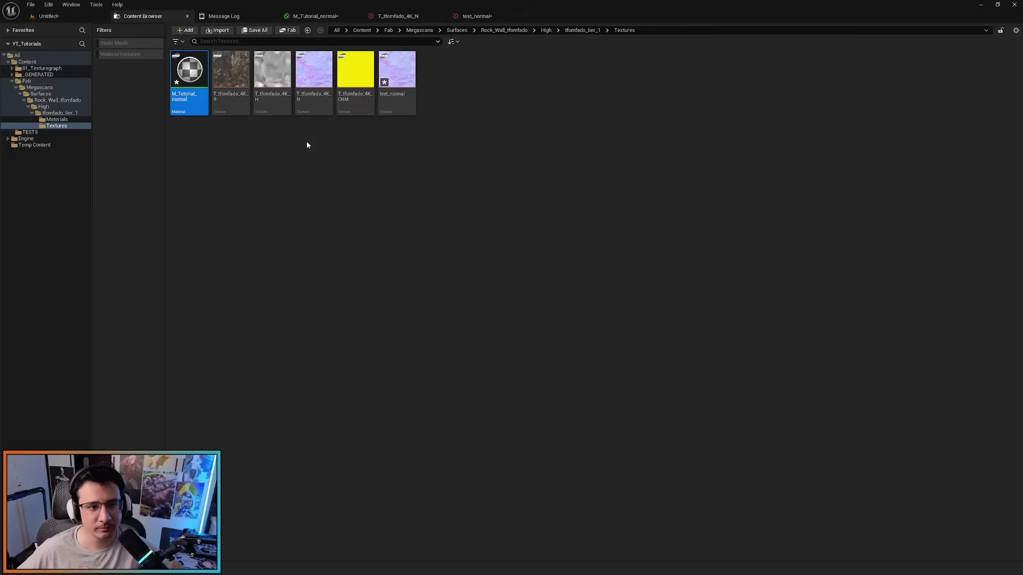
{"action": "right_click", "coordinate": [209, 86]}
{"action": "right_click", "coordinate": [198, 78]}
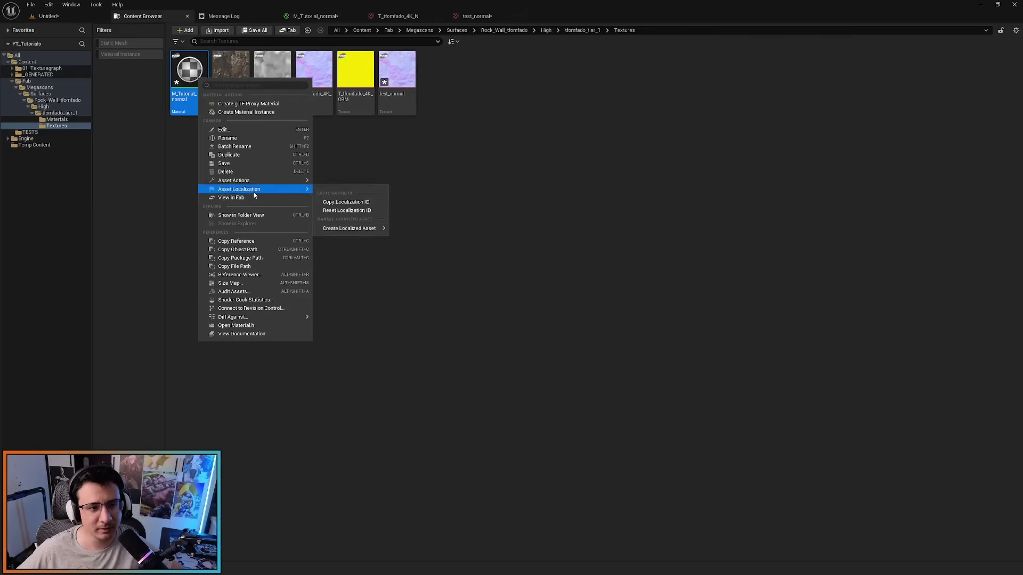
{"action": "left_click", "coordinate": [246, 112]}
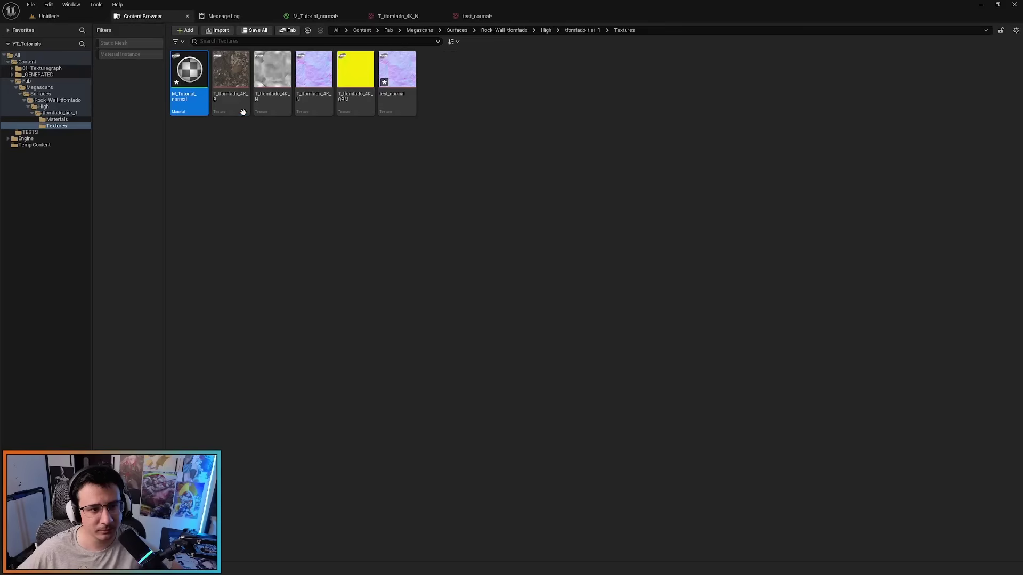
Assign M_Tutorial_normal_Inst to the sphere's Element 0 material slot.
{"action": "left_click", "coordinate": [95, 15]}
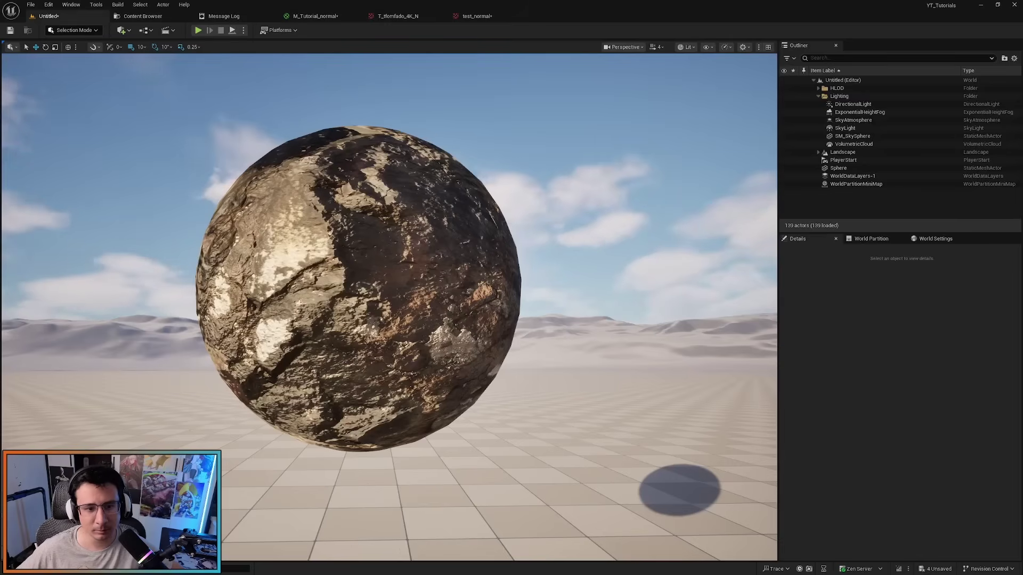
{"action": "left_click", "coordinate": [838, 167]}
{"action": "left_click", "coordinate": [923, 457]}
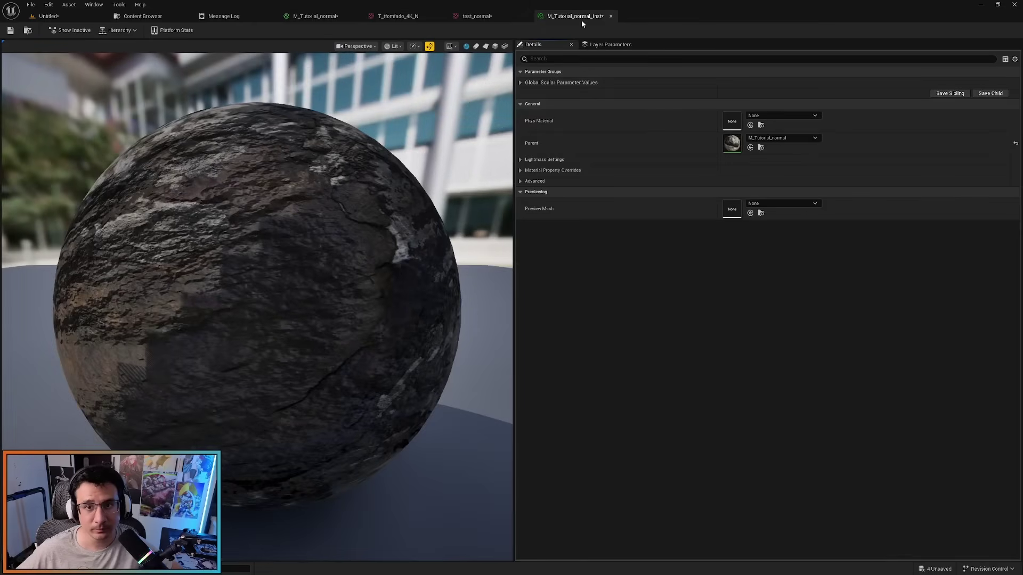
Float and enlarge the instance editor, then enable the normal intensity override under Global Scalar Parameters.
{"action": "left_click_drag", "start_coordinate": [582, 21], "coordinate": [577, 136]}
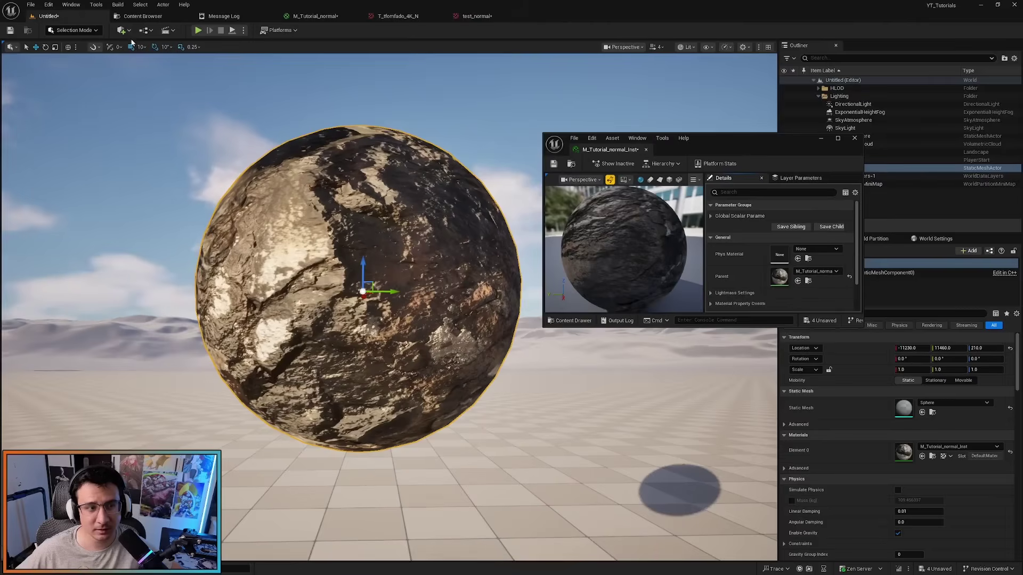
{"action": "left_click_drag", "start_coordinate": [666, 328], "coordinate": [685, 527]}
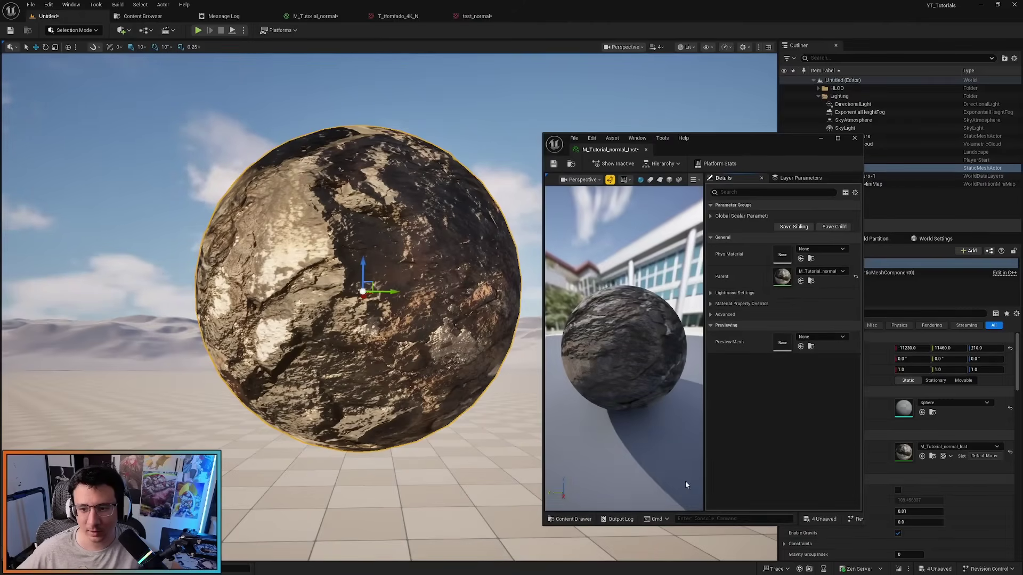
{"action": "left_click", "coordinate": [710, 216]}
{"action": "left_click", "coordinate": [723, 227]}
Set the instance's normal intensity to 1, then to 0.
{"action": "left_click", "coordinate": [779, 227]}
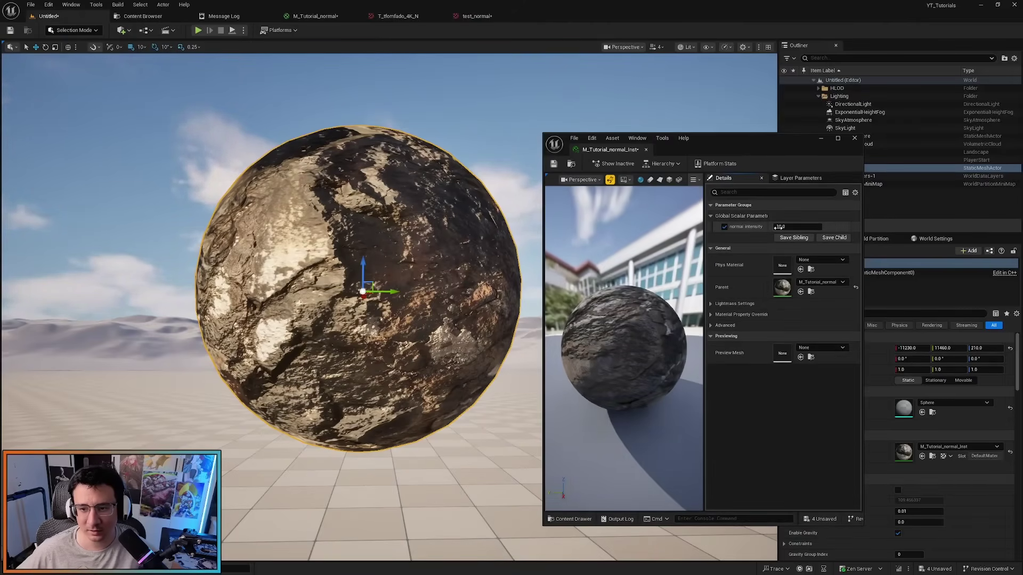
{"action": "type", "text": "1"}
{"action": "key", "text": "Return"}
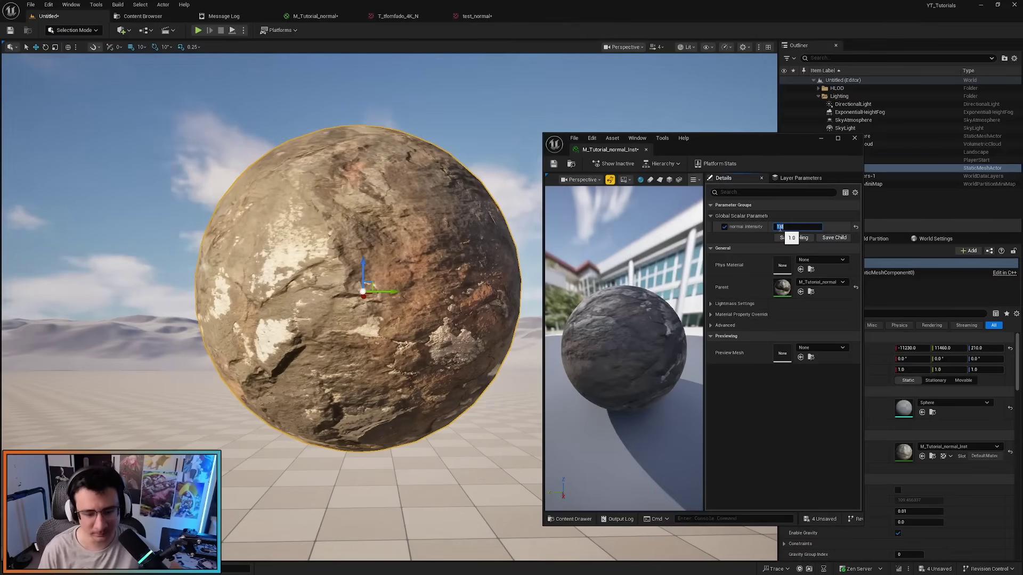
{"action": "type", "text": "0"}
{"action": "key", "text": "Return"}
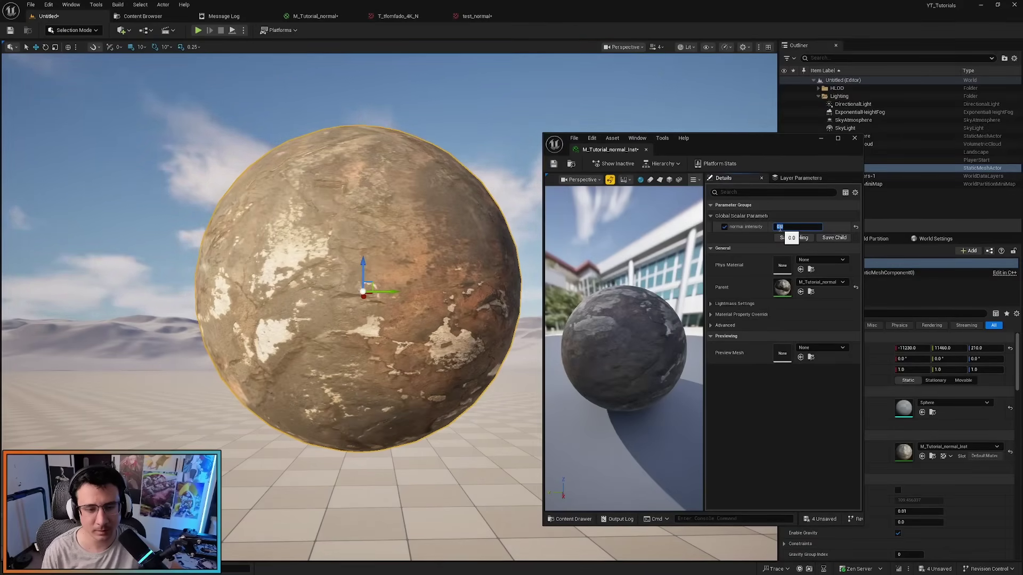
Scrub normal intensity up from 0, settling near 0.84.
{"action": "left_click_drag", "start_coordinate": [779, 227], "coordinate": [817, 229]}
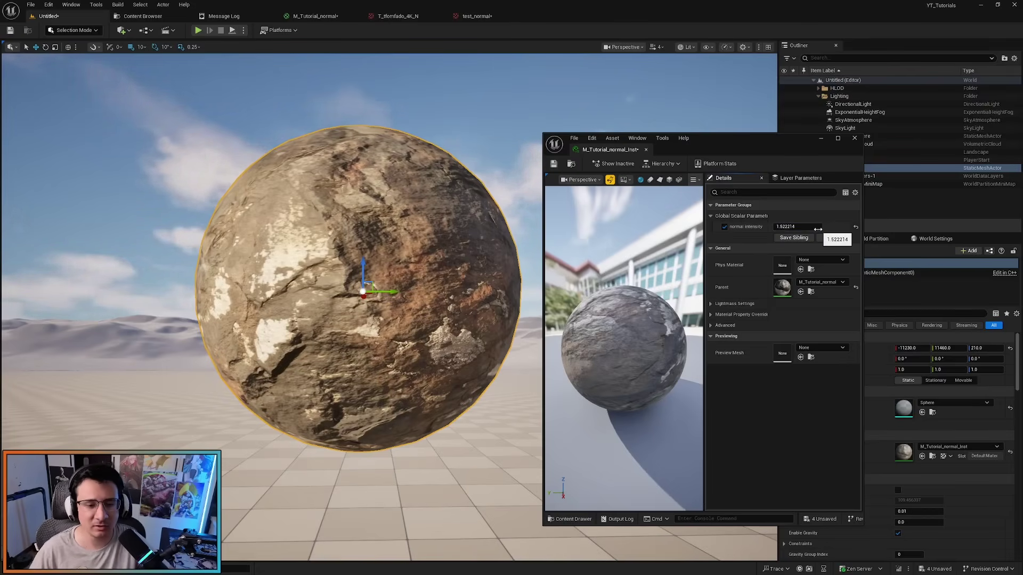
{"action": "mouse_move", "coordinate": [817, 229]}
{"action": "left_mouse_down"}
{"action": "mouse_move", "coordinate": [777, 229]}
{"action": "mouse_move", "coordinate": [815, 228]}
{"action": "left_mouse_up"}
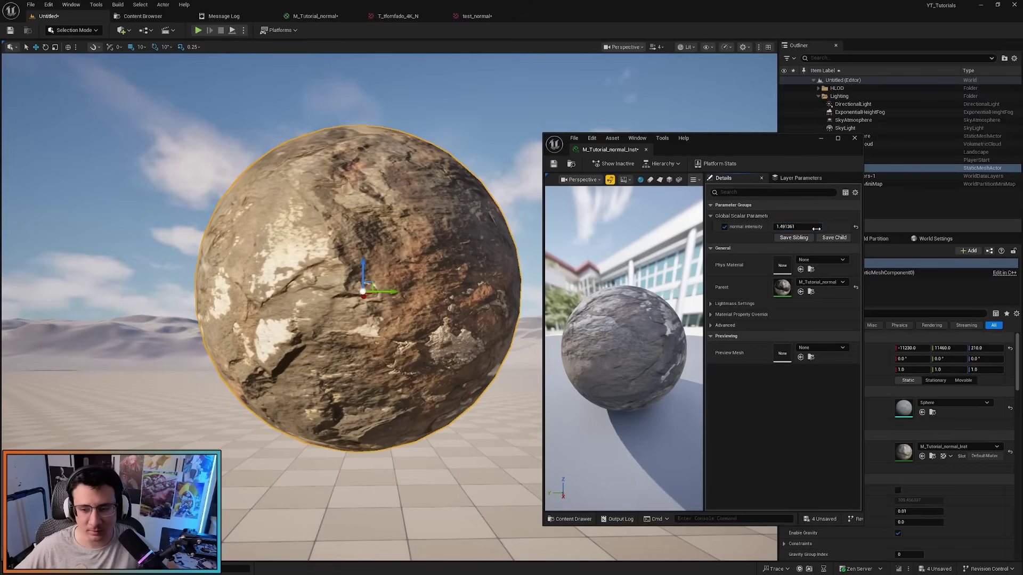
{"action": "left_click", "coordinate": [816, 229]}
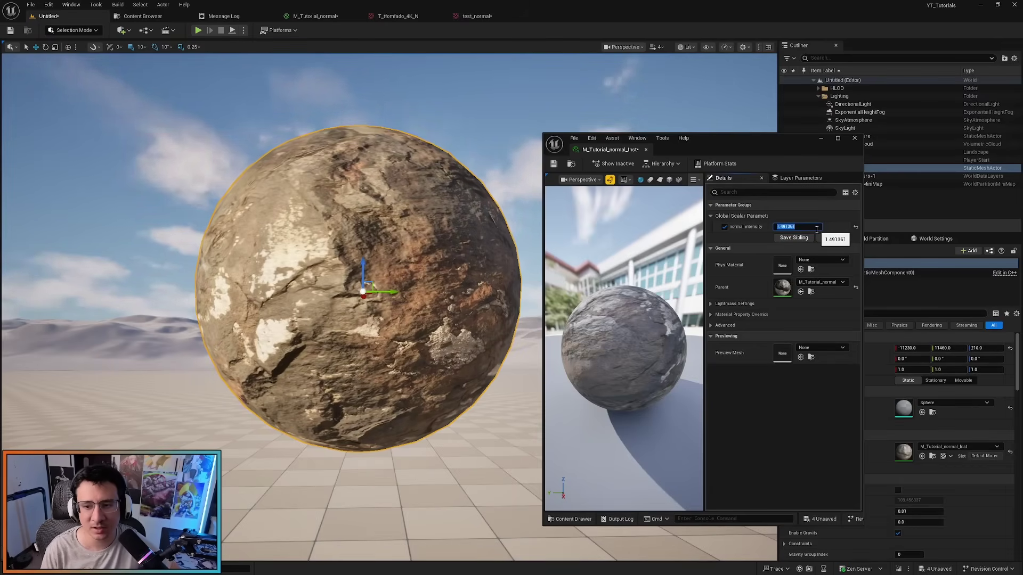
Try normal intensity values 5, 50, -50 and 1, then drag it to about 0.78.
{"action": "type", "text": "5"}
{"action": "key", "text": "Return"}
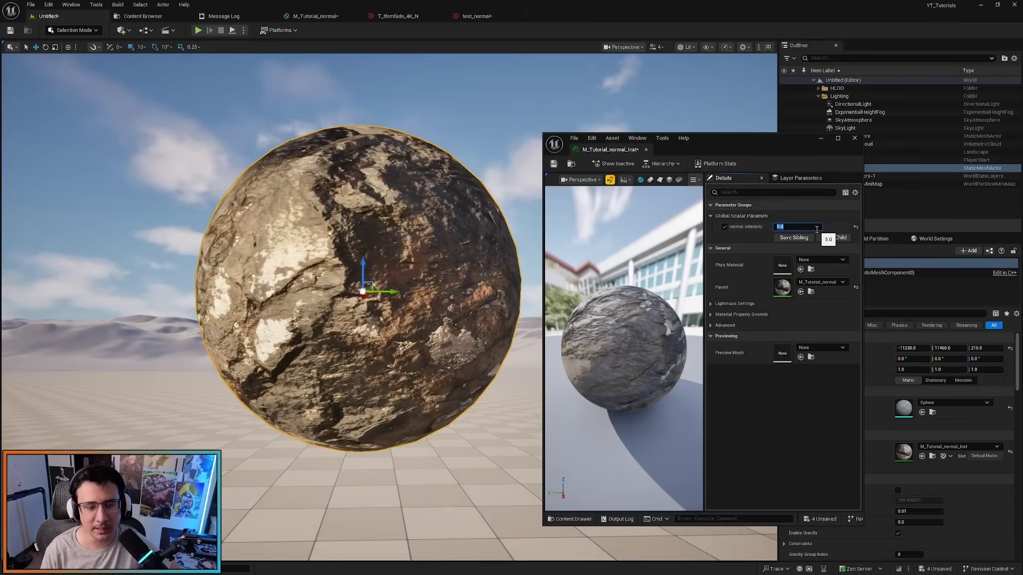
{"action": "type", "text": "50"}
{"action": "key", "text": "Return"}
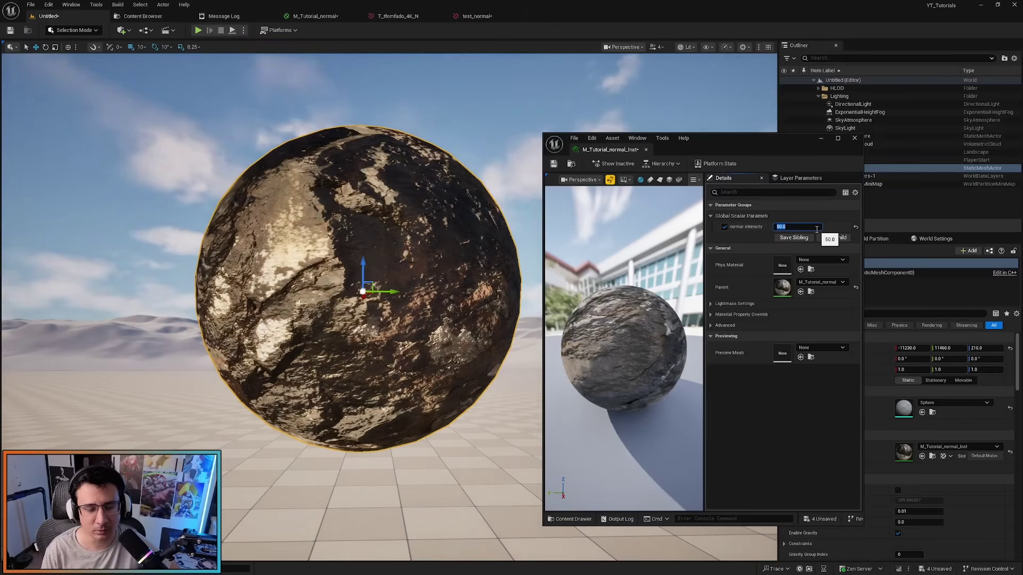
{"action": "type", "text": "-50"}
{"action": "key", "text": "Return"}
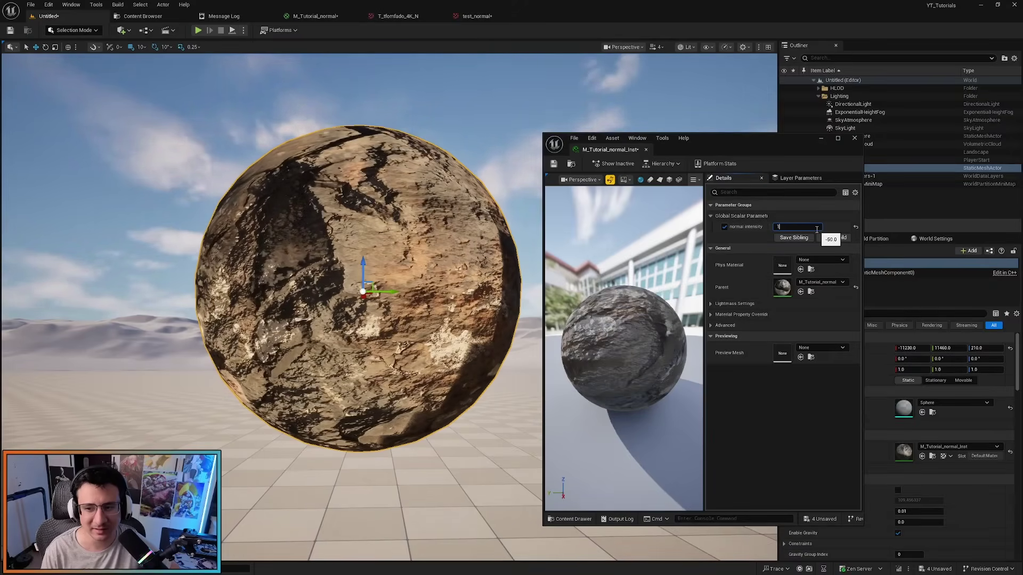
{"action": "type", "text": "1"}
{"action": "key", "text": "Return"}
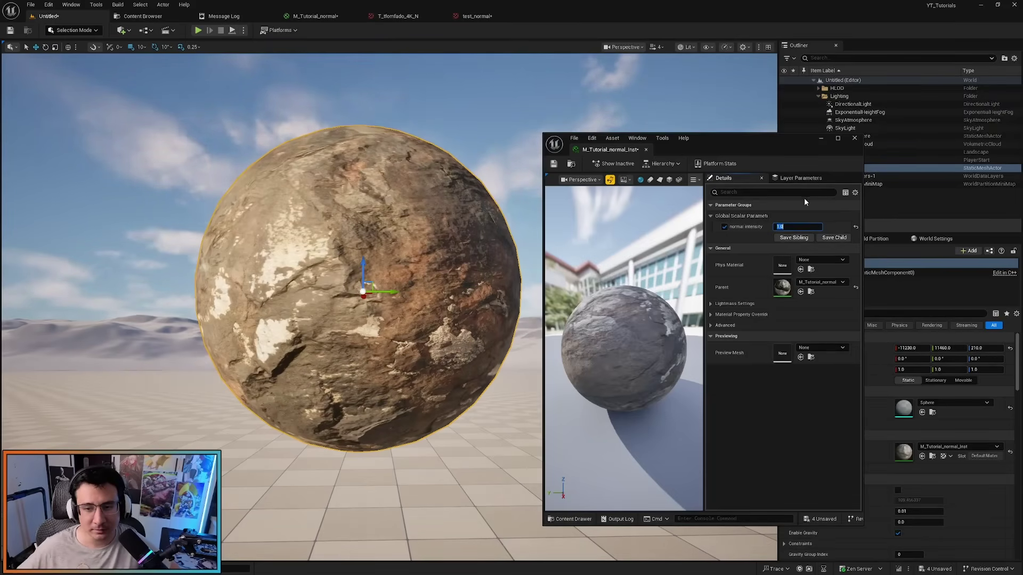
{"action": "mouse_move", "coordinate": [797, 226]}
{"action": "left_mouse_down"}
{"action": "mouse_move", "coordinate": [831, 229]}
{"action": "mouse_move", "coordinate": [782, 226]}
{"action": "left_mouse_up"}
Enter normal intensity 1, then drag-adjust it, ending near 1.35.
{"action": "left_click", "coordinate": [782, 227]}
{"action": "type", "text": "1"}
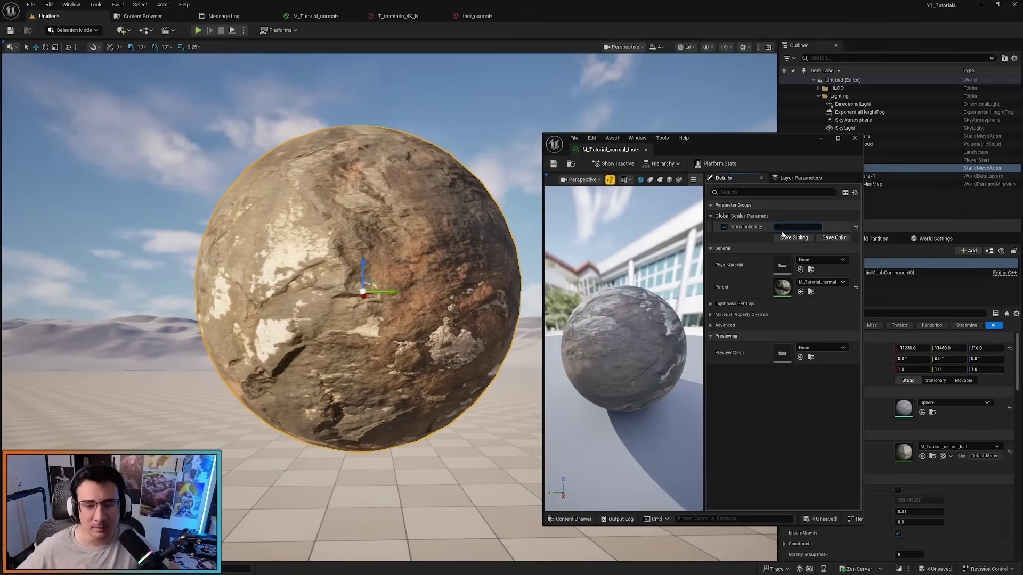
{"action": "key", "text": "Return"}
{"action": "left_click", "coordinate": [817, 226]}
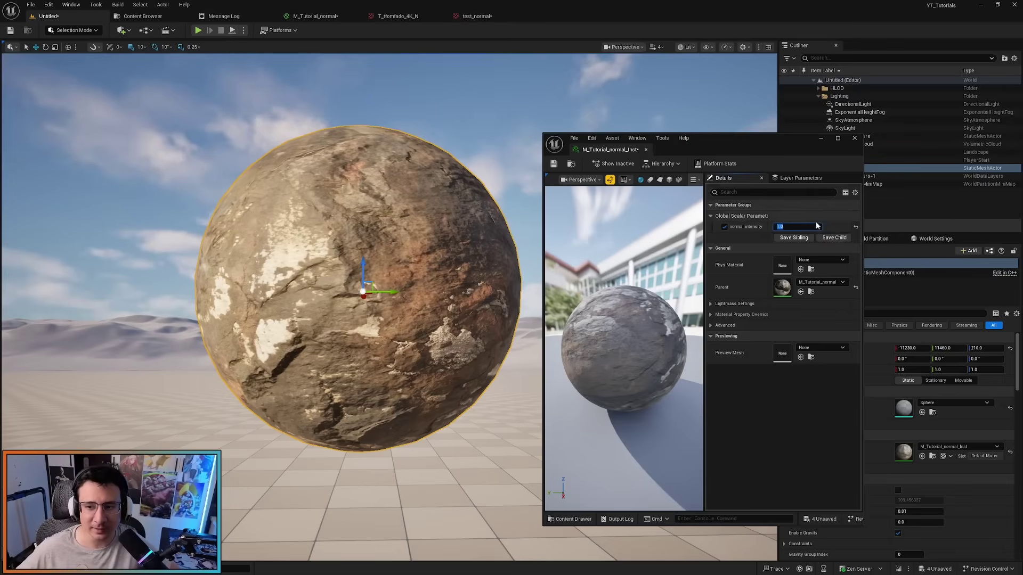
{"action": "left_click_drag", "start_coordinate": [799, 226], "coordinate": [826, 227]}
{"action": "left_click_drag", "start_coordinate": [768, 138], "coordinate": [853, 129]}
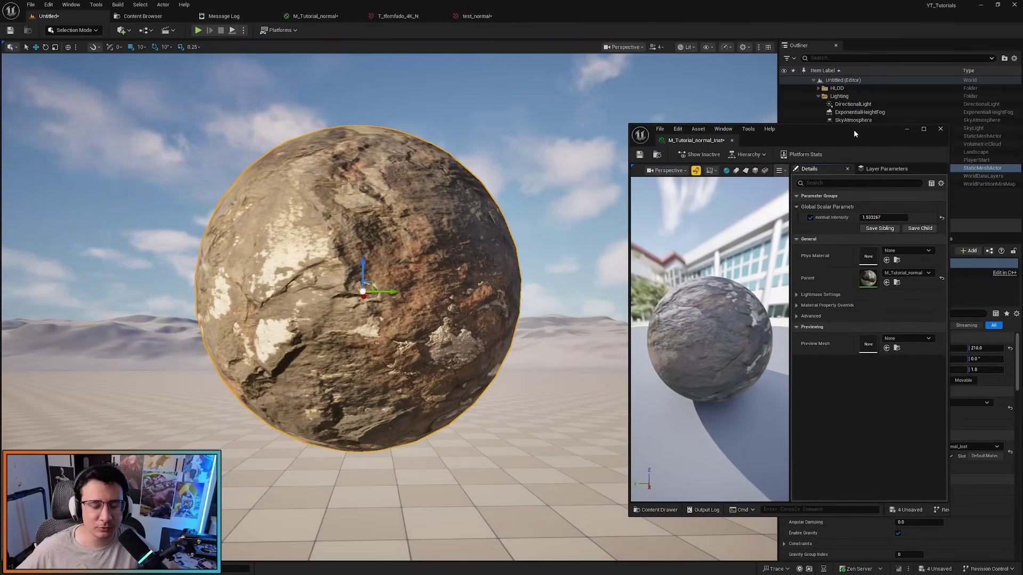
{"action": "left_click_drag", "start_coordinate": [878, 217], "coordinate": [853, 218]}
Review the Texture Sample and result nodes in the M_Tutorial_normal graph, then return to the level.
{"action": "left_click", "coordinate": [319, 16]}
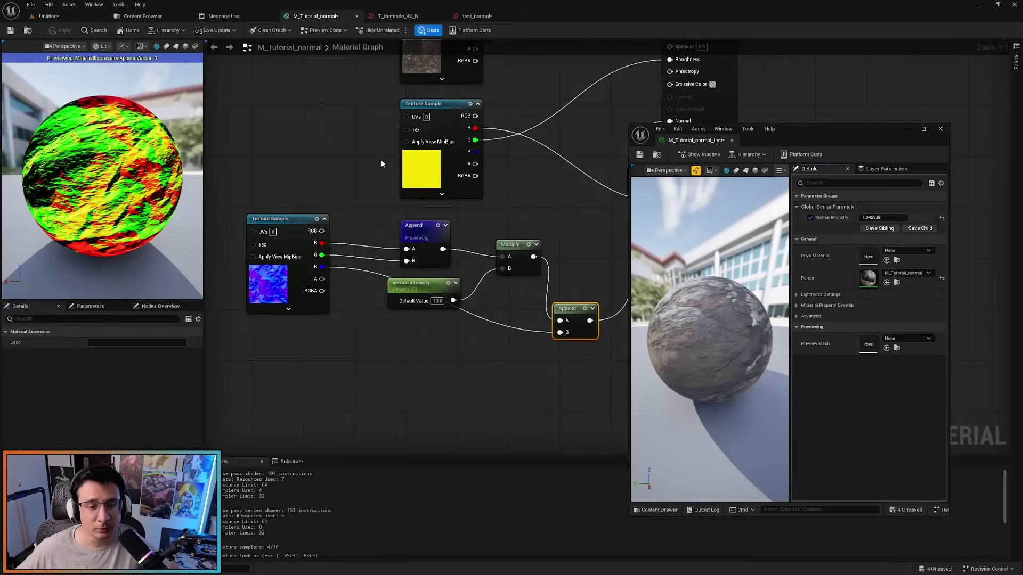
{"action": "right_click_drag", "start_coordinate": [381, 163], "coordinate": [291, 298]}
{"action": "left_click_drag", "start_coordinate": [279, 161], "coordinate": [431, 337]}
{"action": "right_click_drag", "start_coordinate": [461, 362], "coordinate": [476, 286]}
{"action": "left_click", "coordinate": [80, 17]}
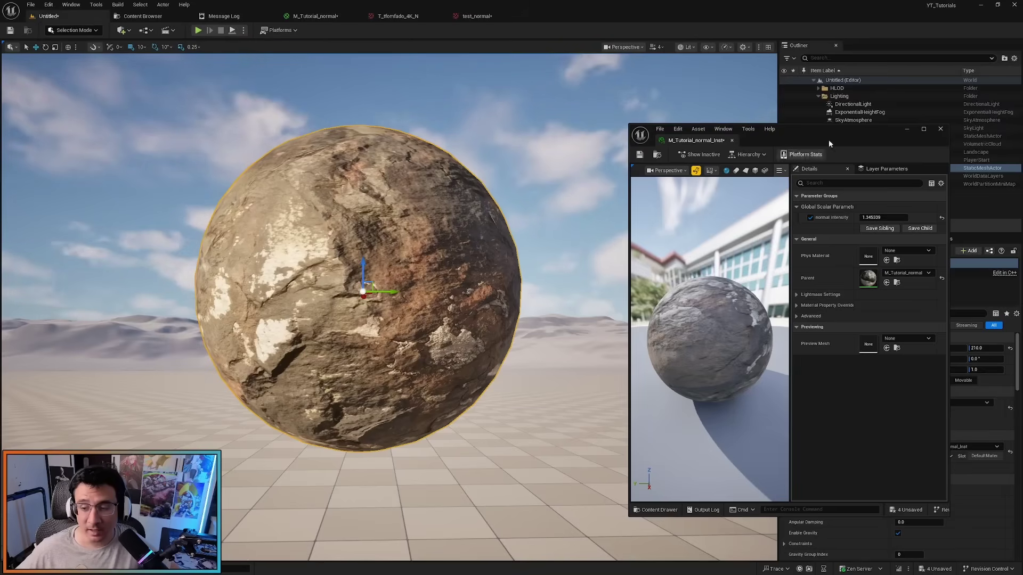
{"action": "left_click_drag", "start_coordinate": [860, 134], "coordinate": [811, 116]}
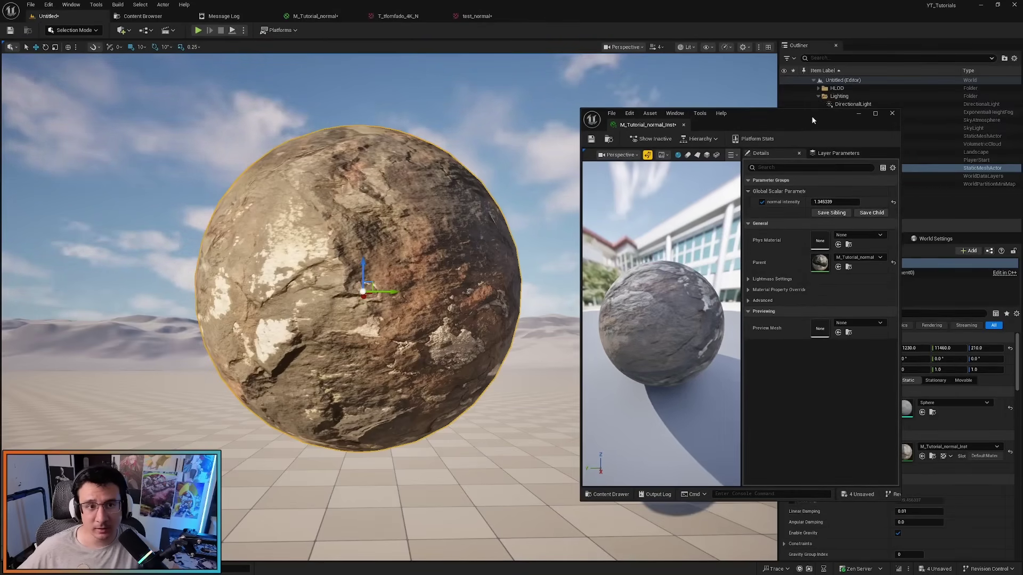